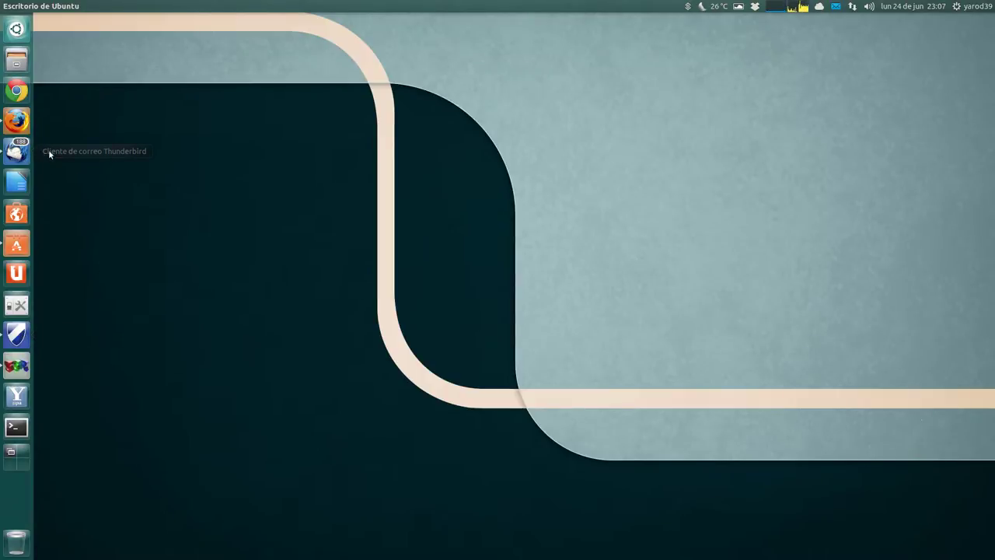
- Switch to Chrome, view the signed-in account's own YouTube channel page, and close the browser
click(17, 90)
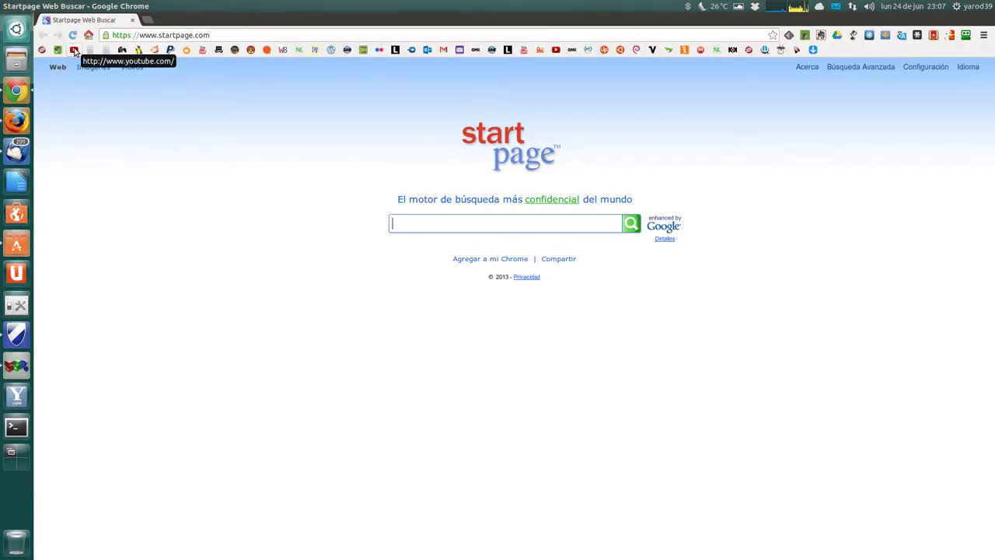
click(75, 49)
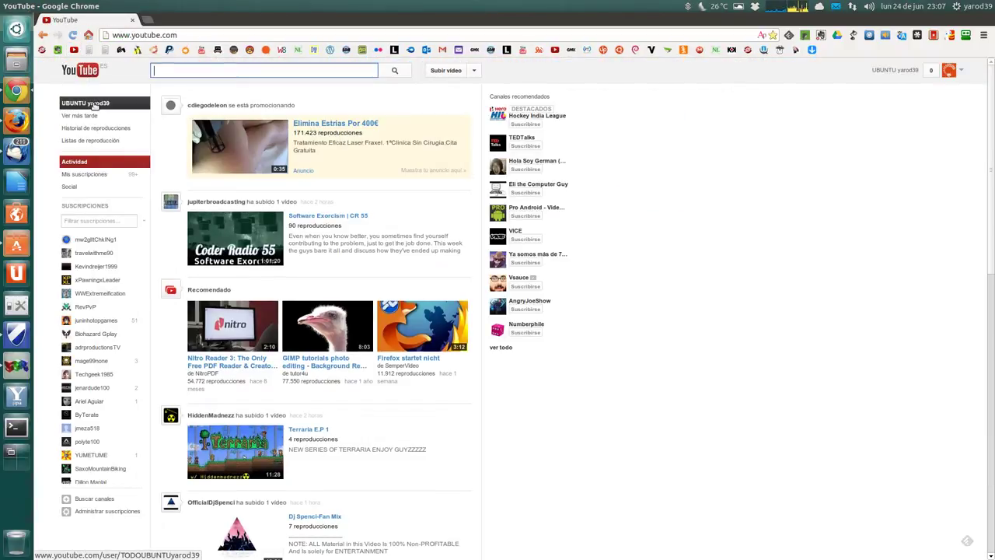
click(93, 106)
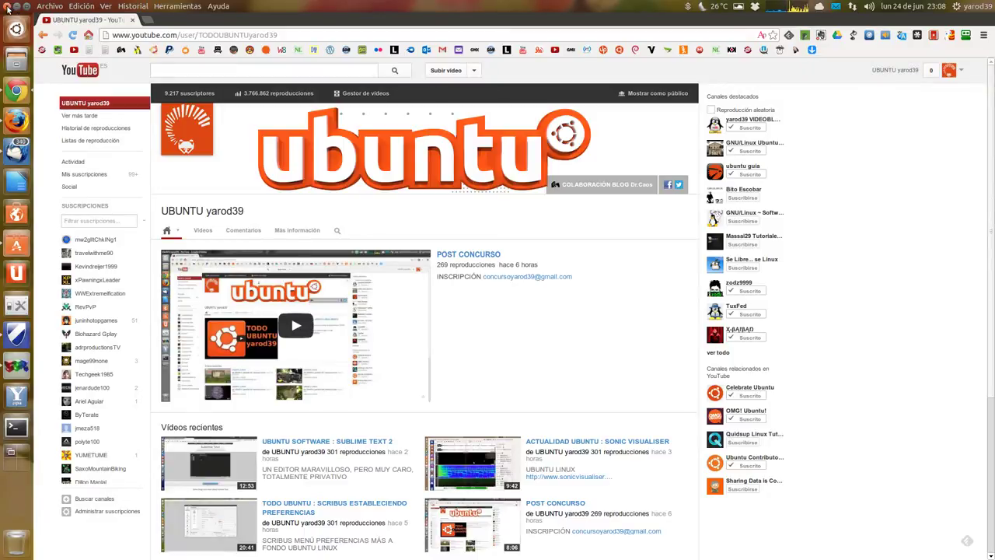
click(7, 8)
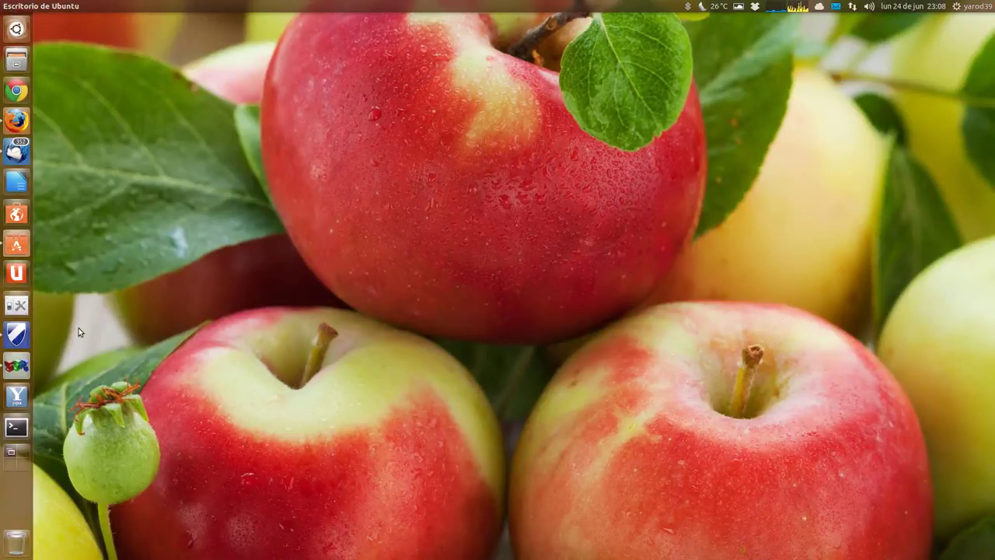
- Open the Gufw firewall, move its window away from the launcher, and check the application's version information
click(29, 330)
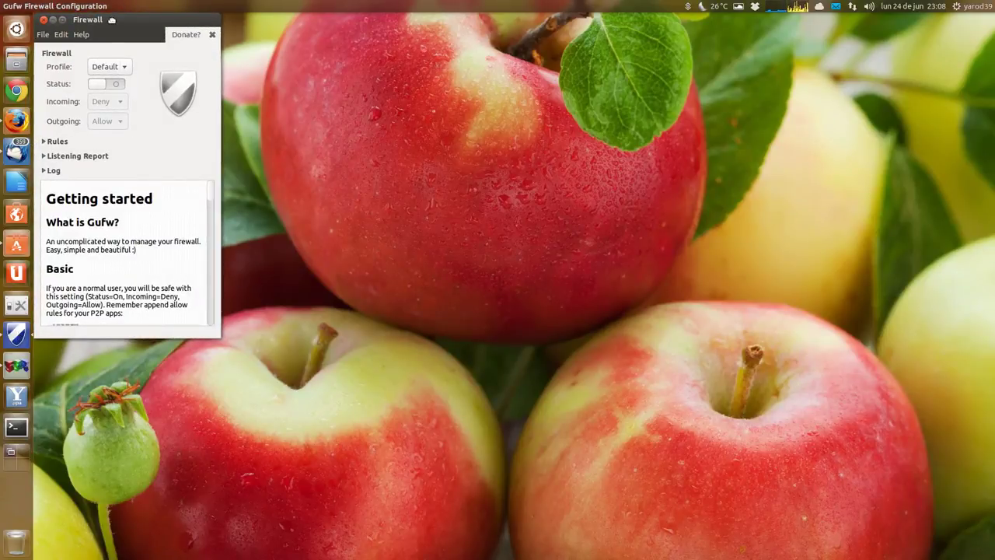
drag(113, 23, 360, 76)
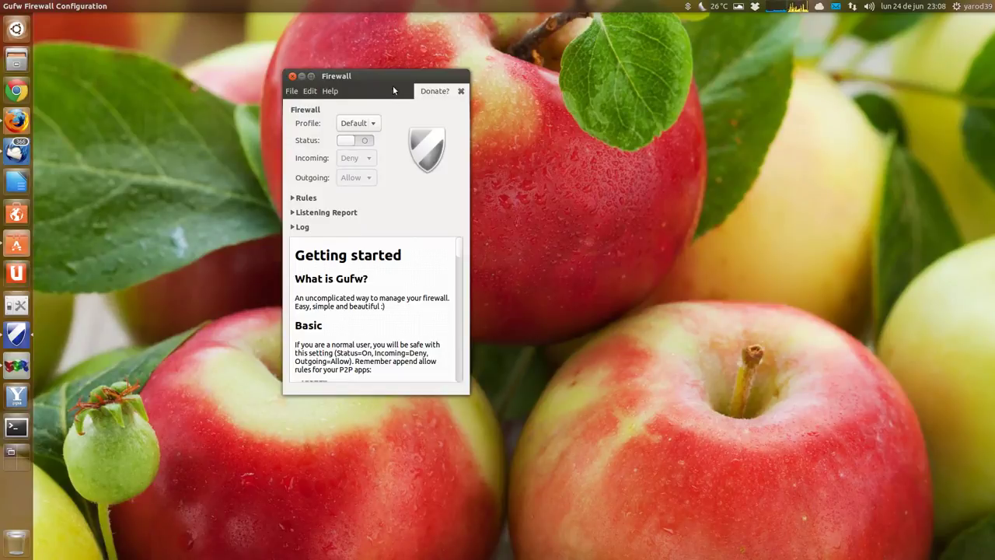
click(329, 91)
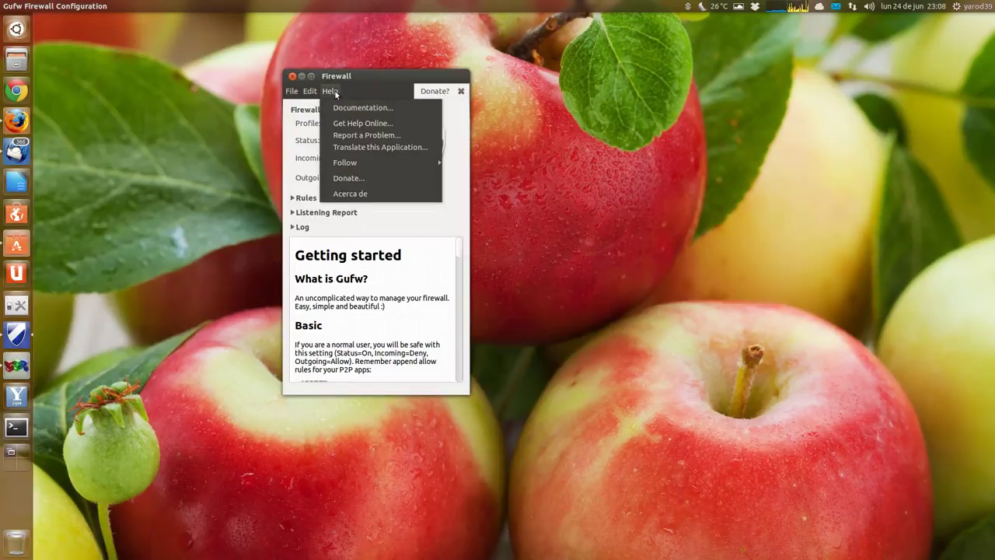
click(350, 193)
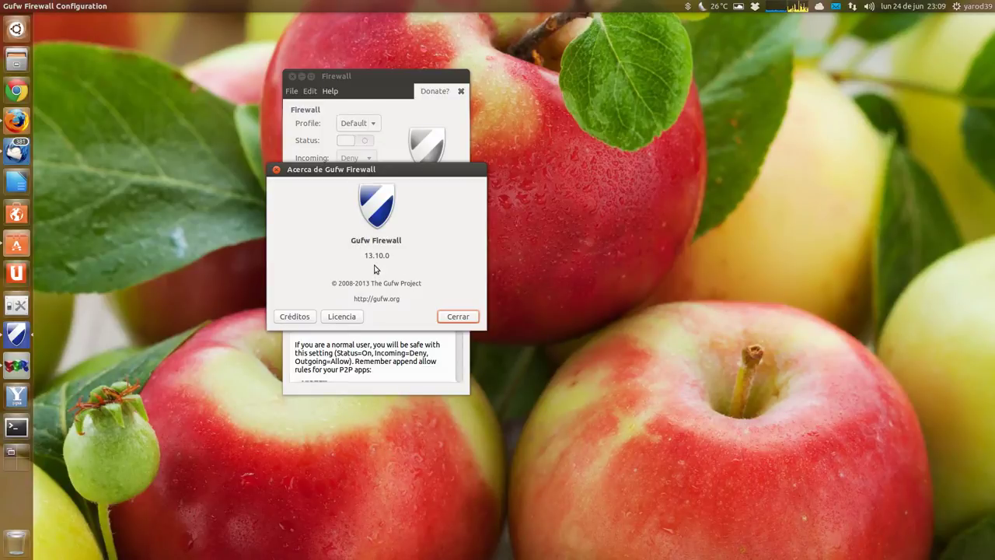
click(456, 318)
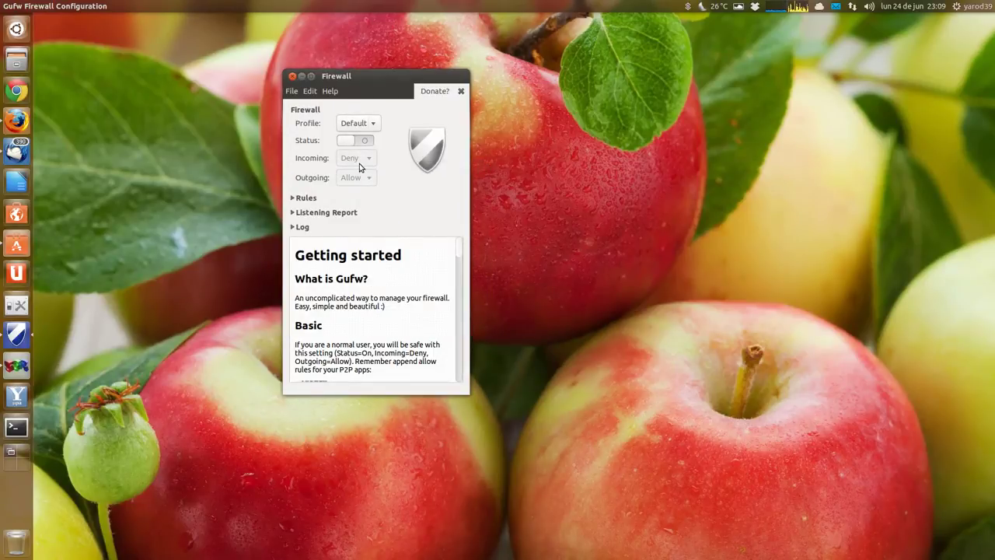
- Enable the firewall on the Default profile, with incoming traffic set to Deny and outgoing traffic set to Allow
click(373, 125)
click(364, 145)
click(365, 143)
click(370, 158)
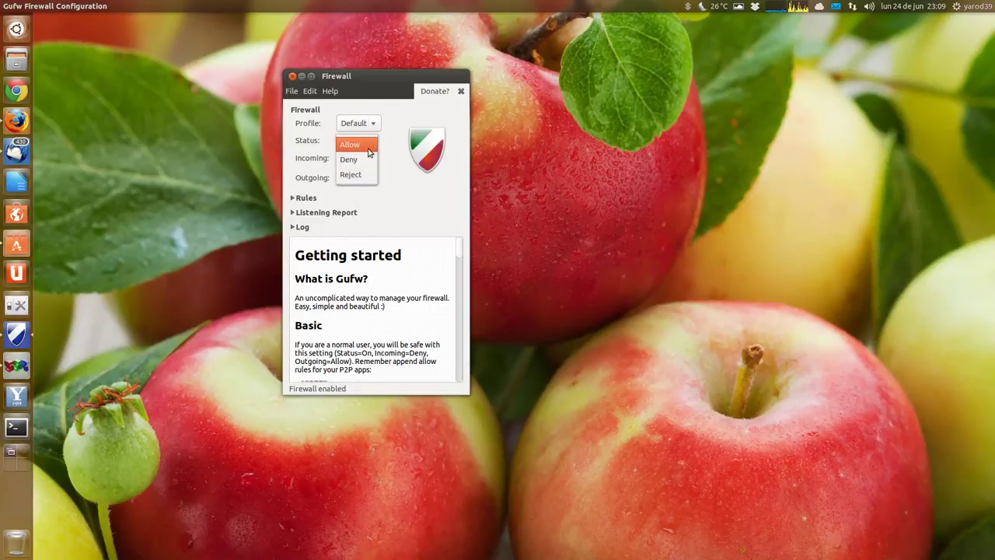
click(370, 167)
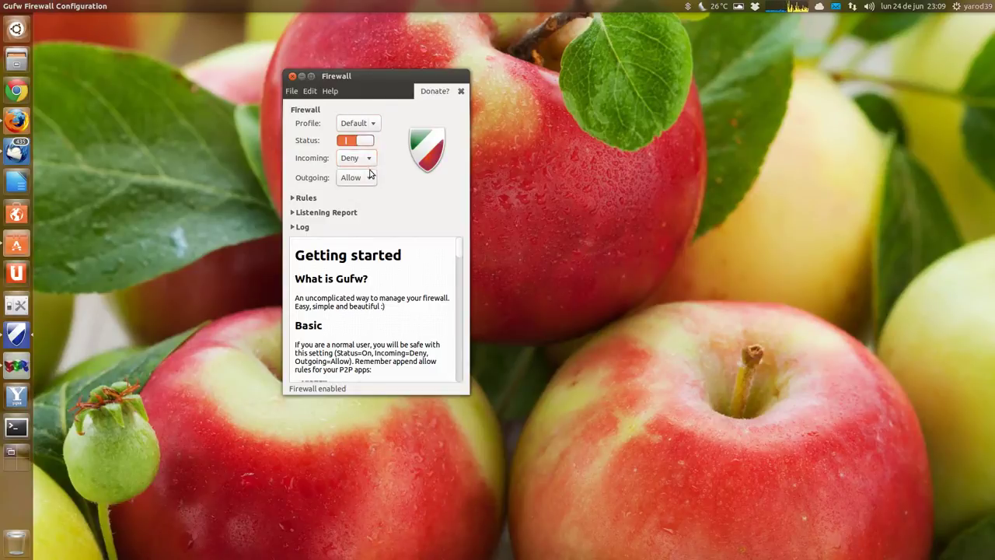
click(372, 180)
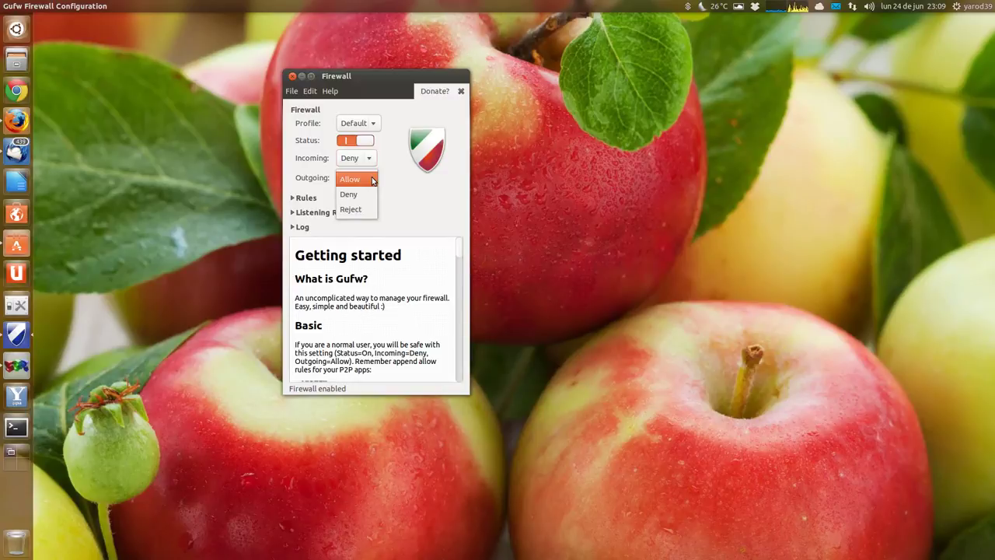
click(372, 179)
- Examine the firewall's Rules, Listening Report and Log sections, collapsing each one after viewing it
click(294, 200)
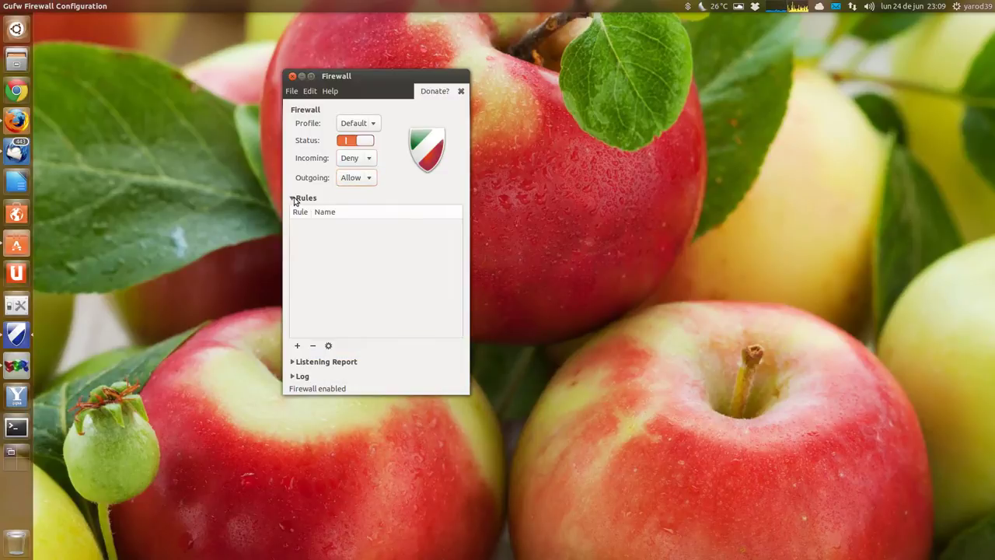
click(294, 200)
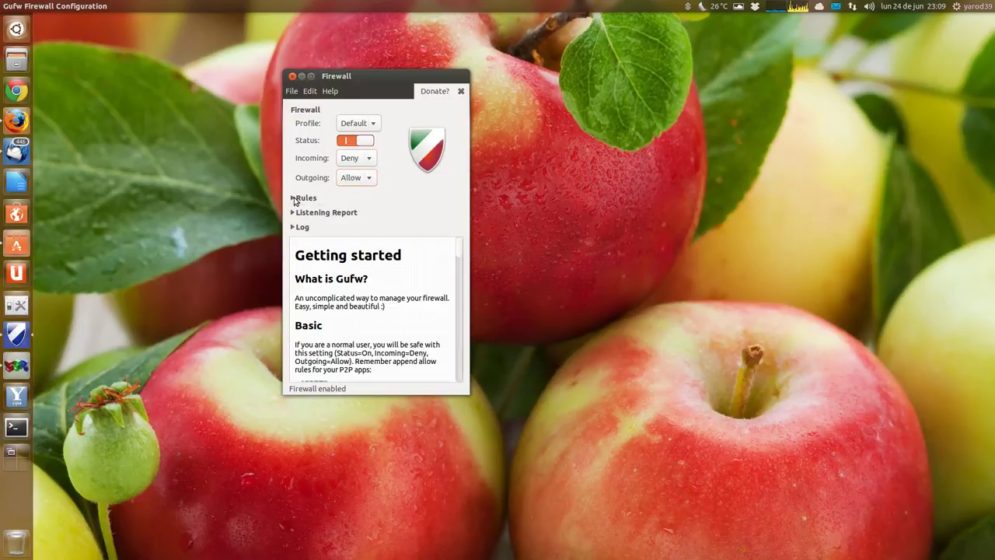
click(294, 213)
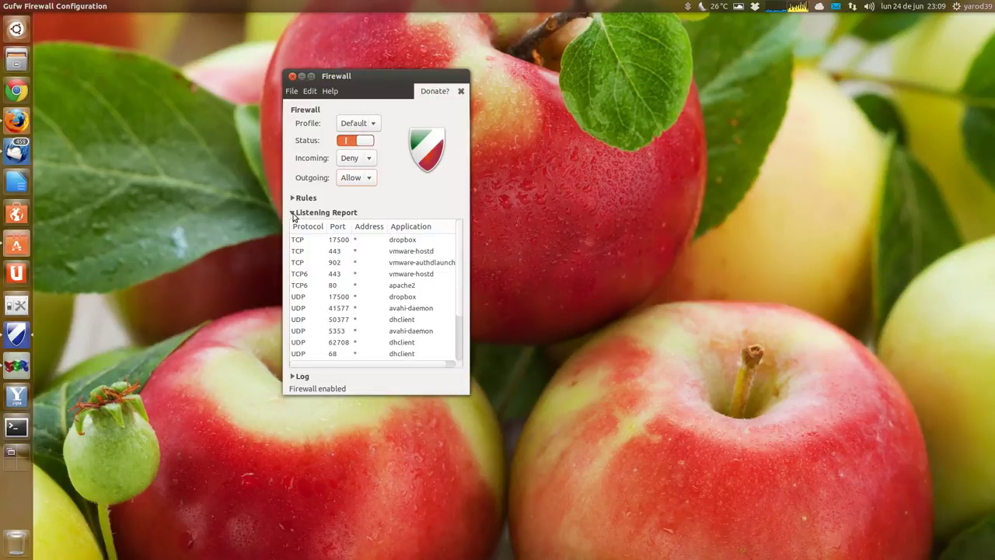
click(294, 213)
click(294, 227)
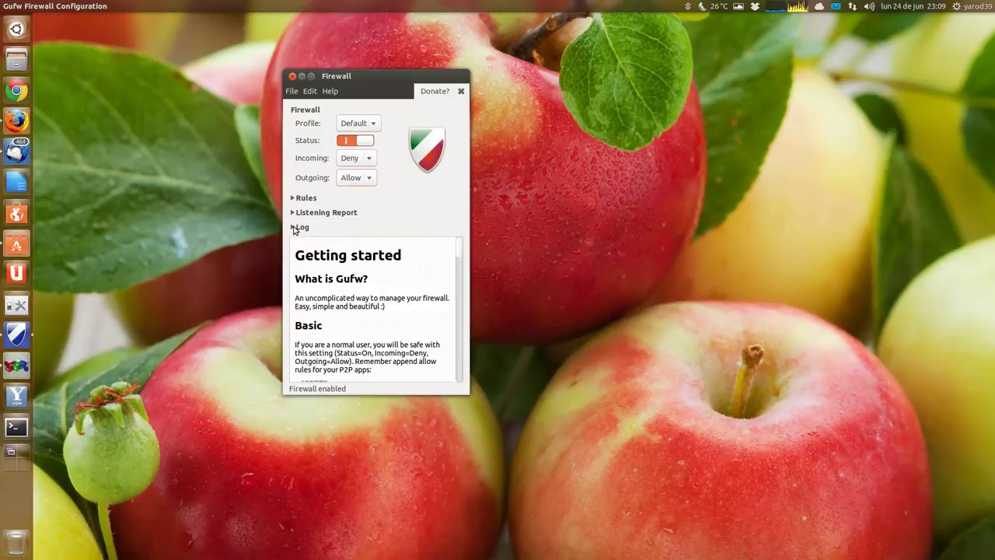
click(294, 227)
- Set the ufw logging level to Off in the firewall preferences and close them
click(291, 91)
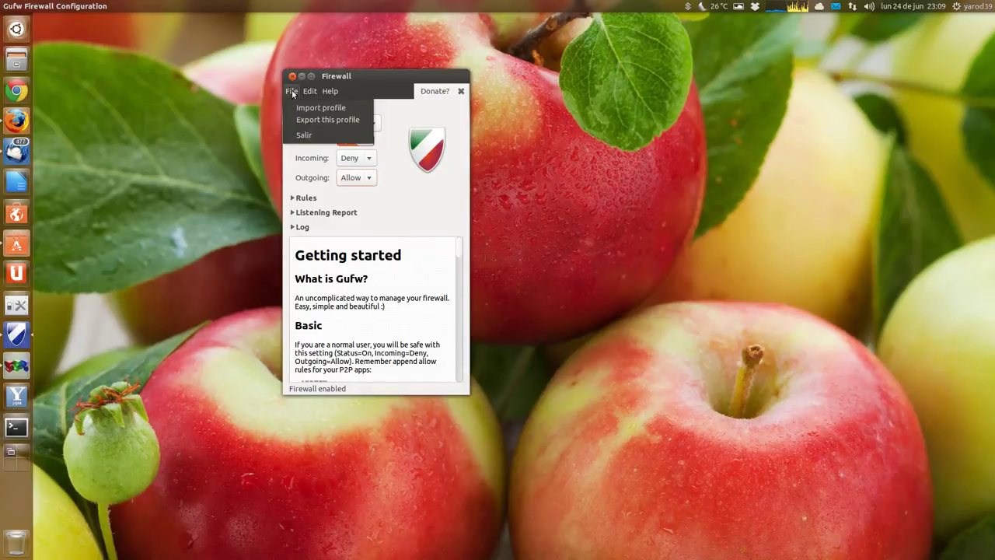
mouse_move(309, 92)
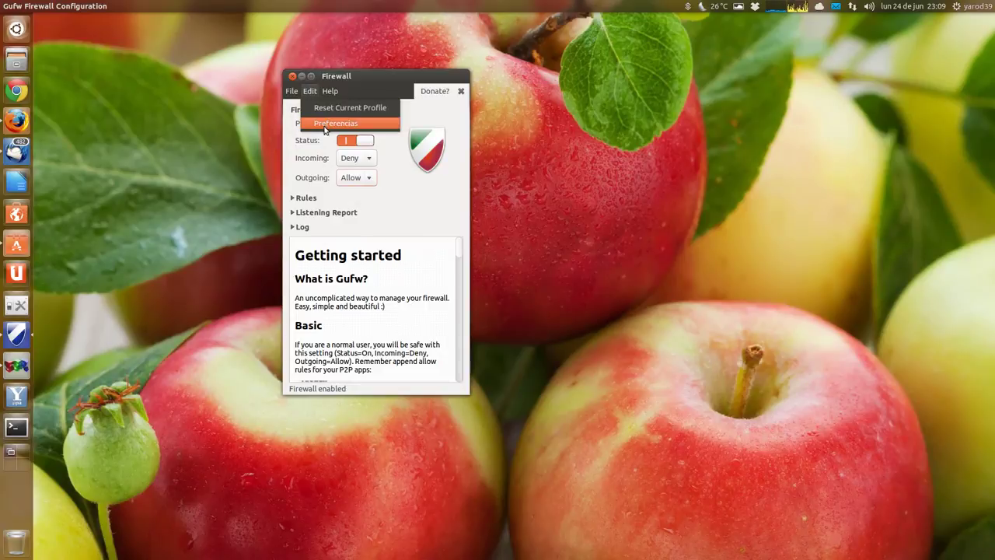
click(327, 124)
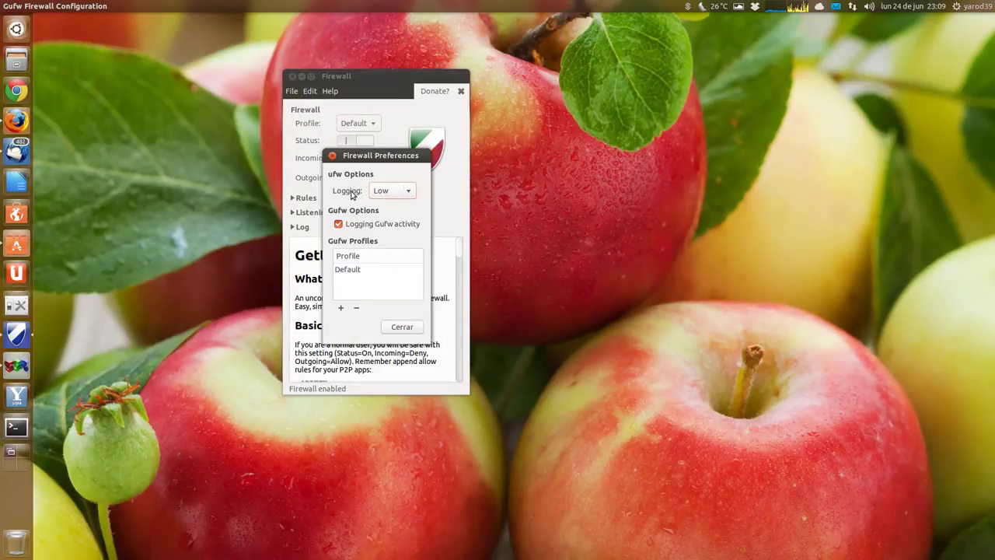
click(412, 194)
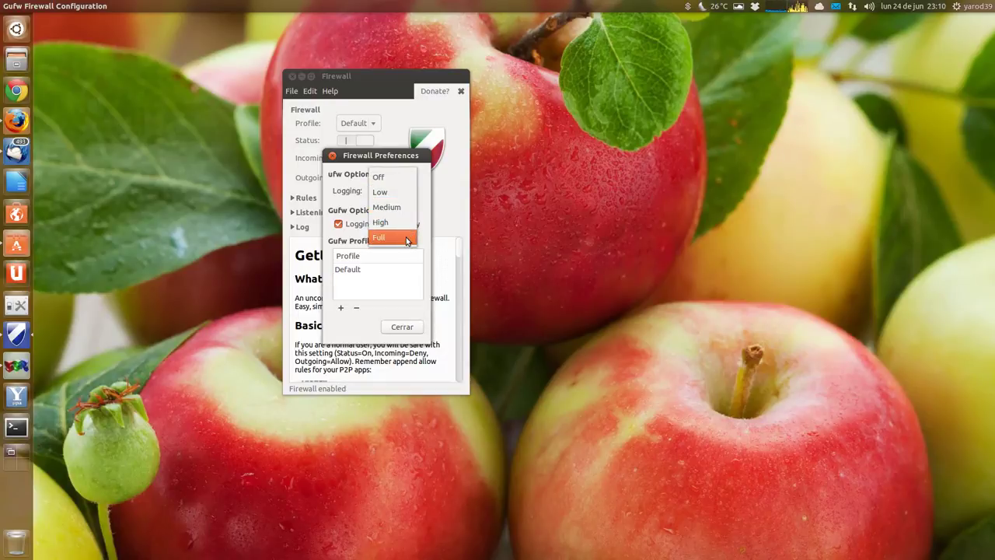
click(402, 177)
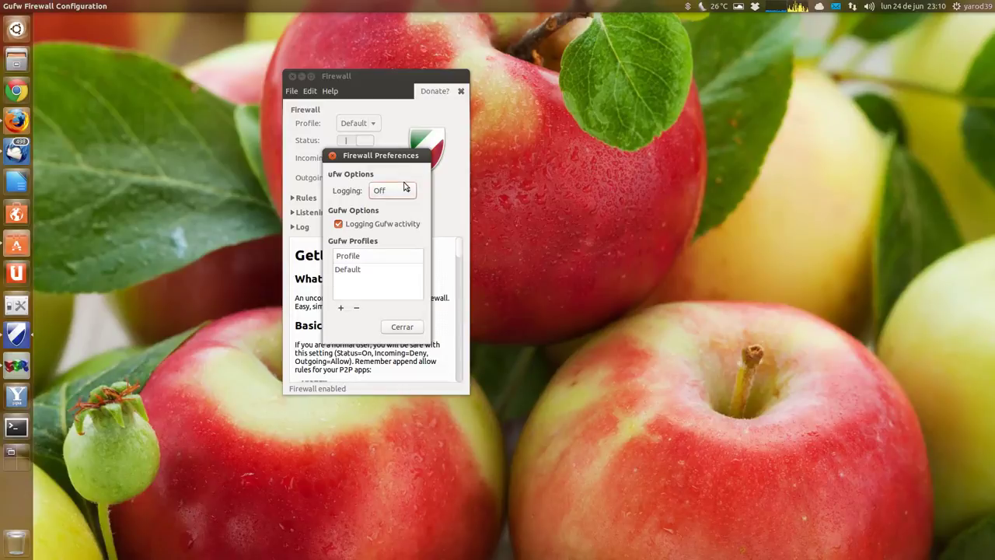
click(332, 155)
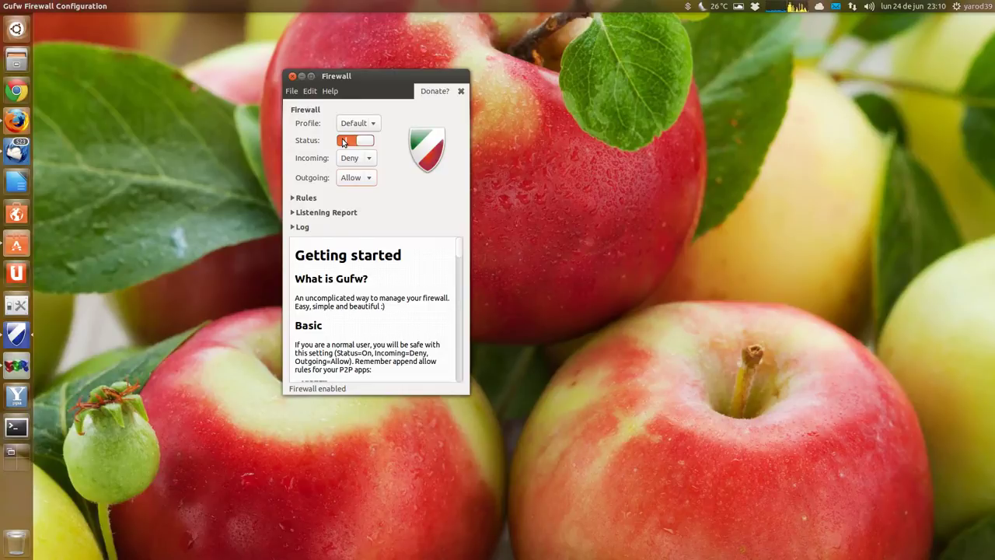
- Skim the Getting started guide, toggle the firewall's status, and minimize the firewall window
scroll(370, 296, down, 5)
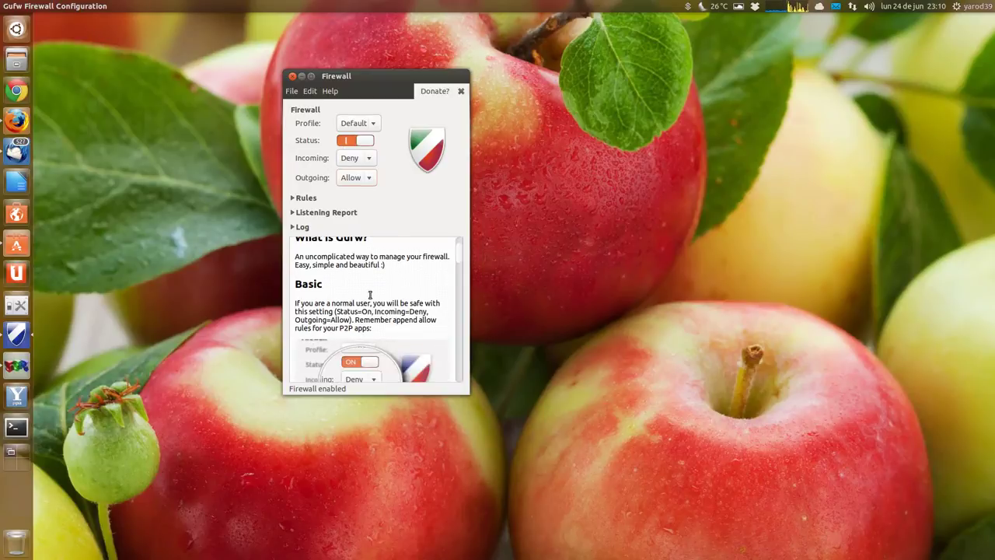
scroll(370, 296, up, 5)
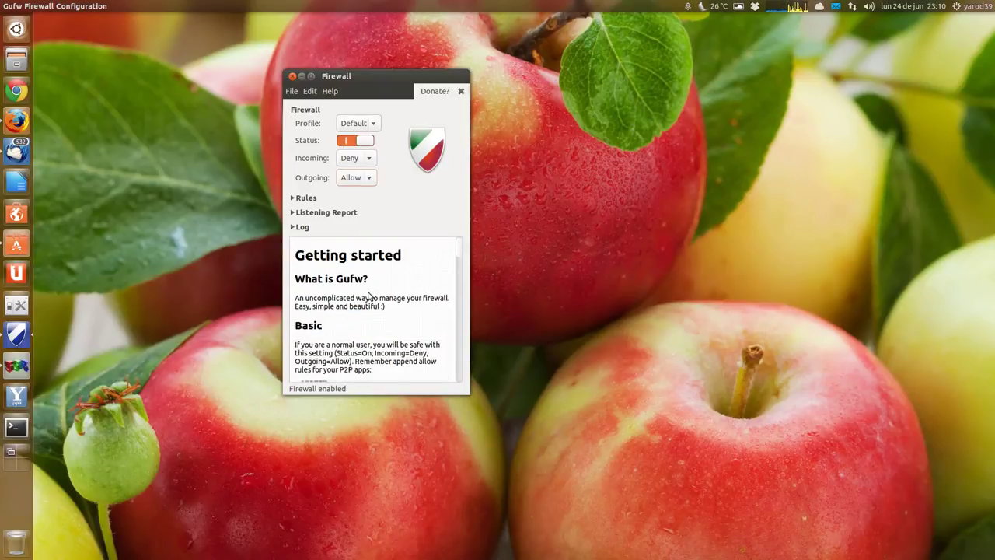
click(347, 144)
click(302, 76)
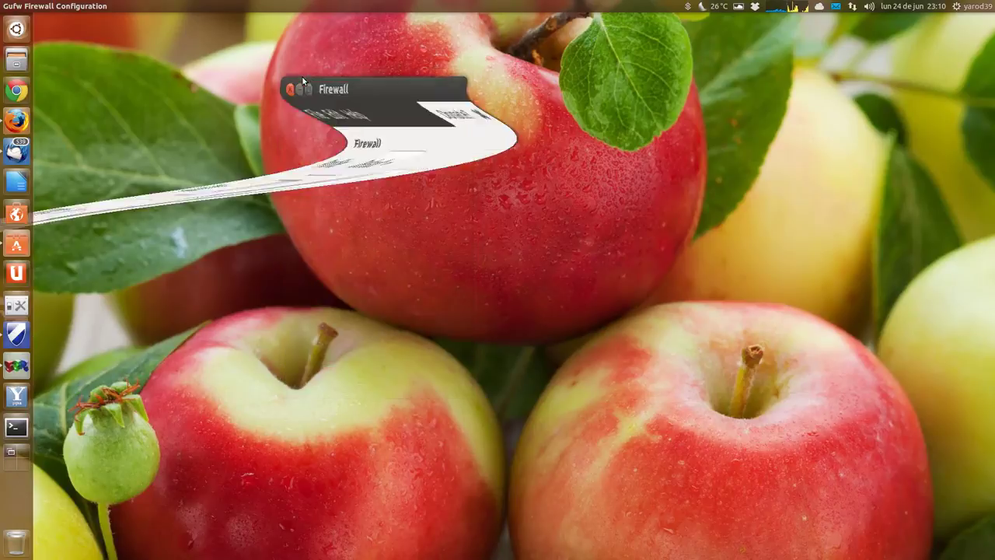
- Switch to Firefox and highlight the first two paragraphs of the Gufw 13.10 article, through "desactivado por defecto."
click(18, 119)
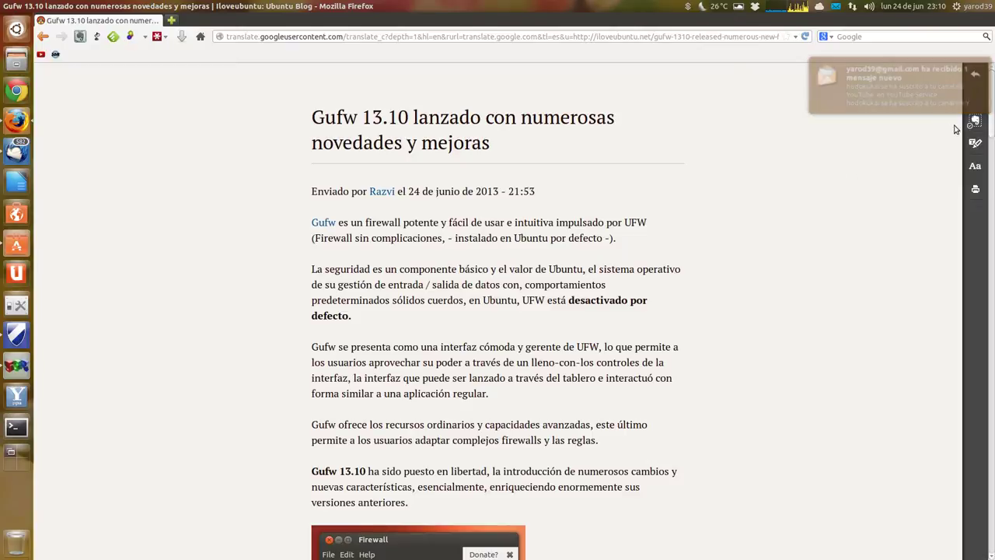
click(975, 143)
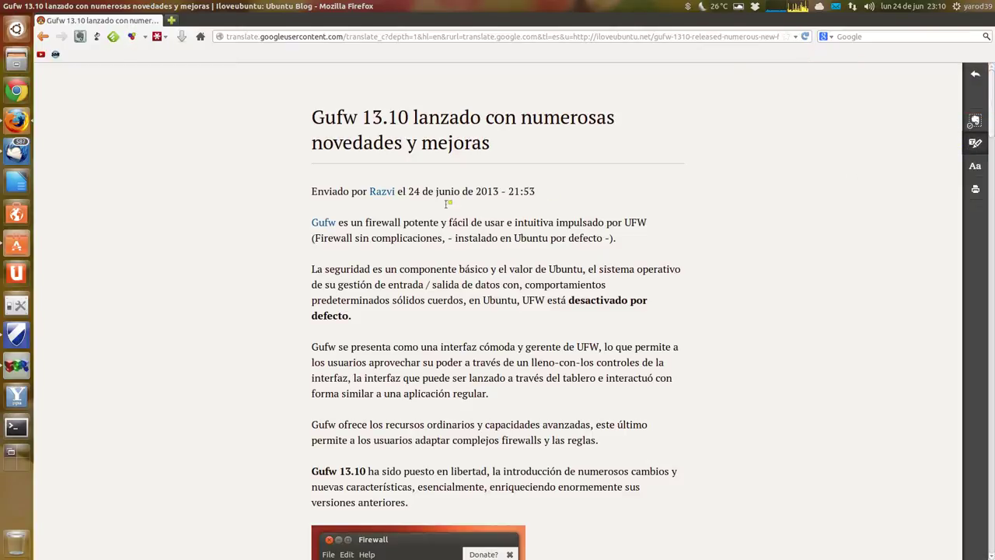
drag(312, 217, 633, 247)
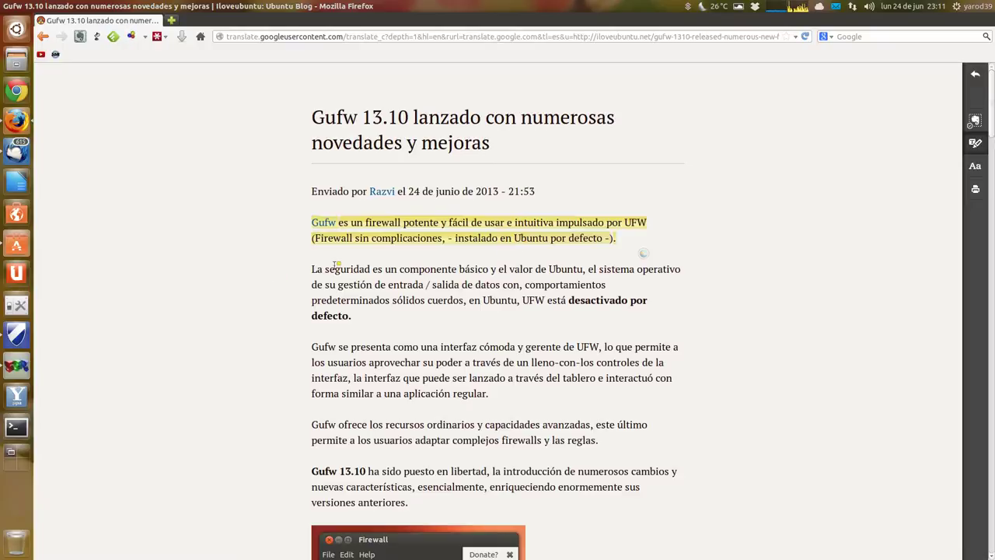
drag(313, 268, 642, 277)
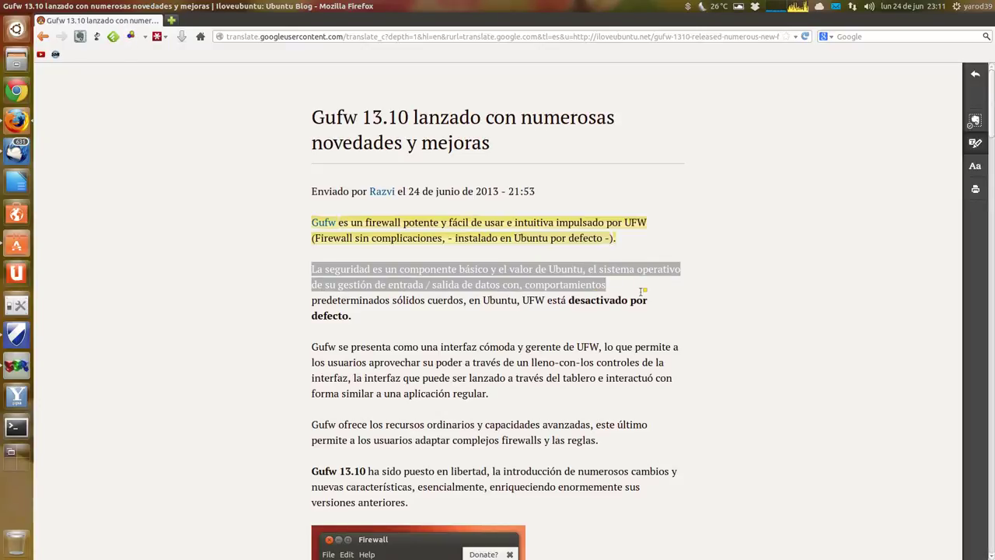
drag(642, 290, 653, 303)
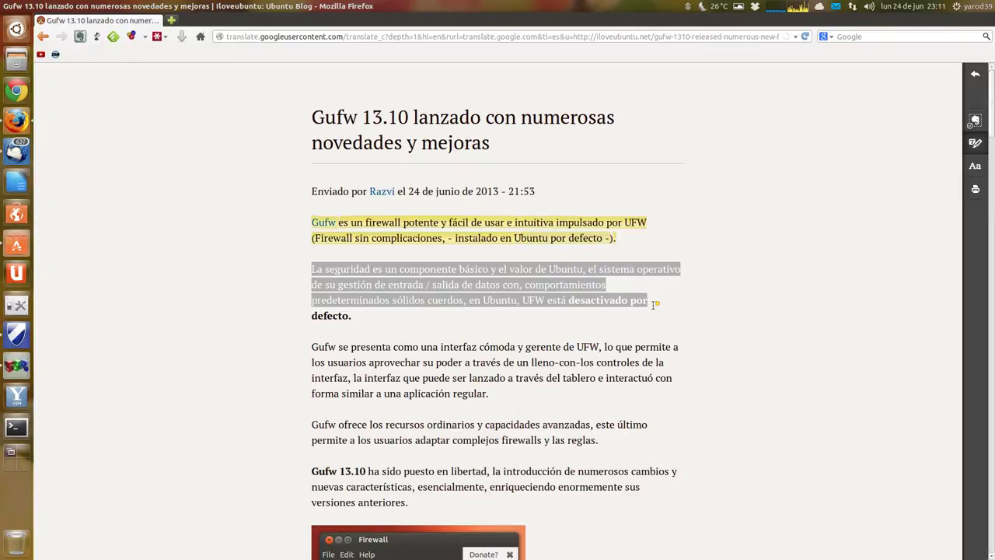
drag(652, 303, 654, 313)
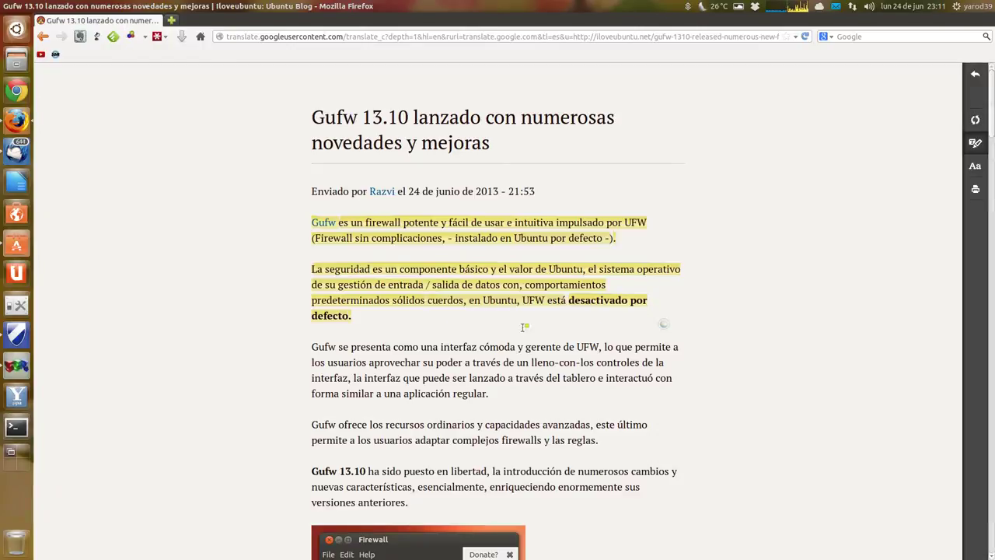
- Highlight the article's third and fourth paragraphs, covering Gufw's interface for UFW and its advanced capabilities
scroll(381, 320, down, 2)
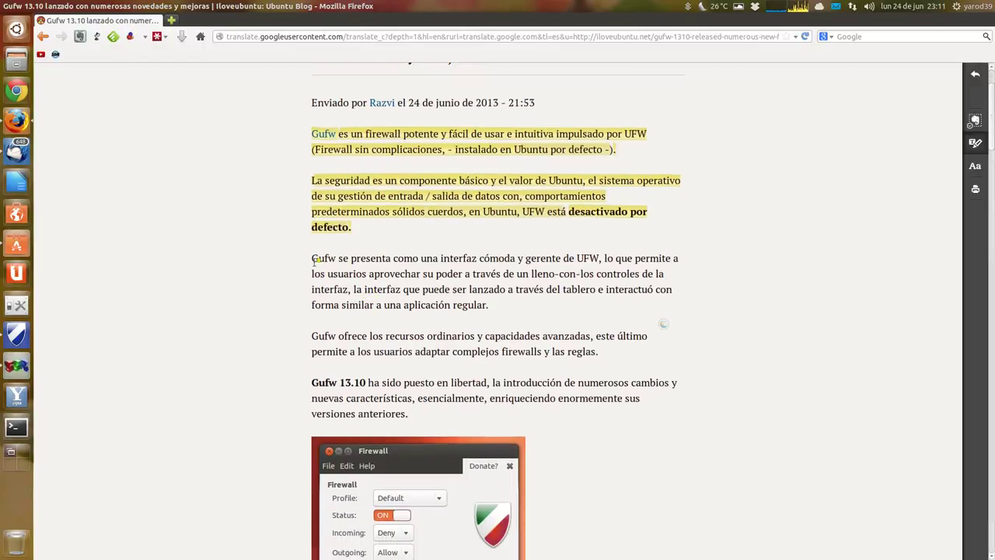
drag(313, 260, 689, 306)
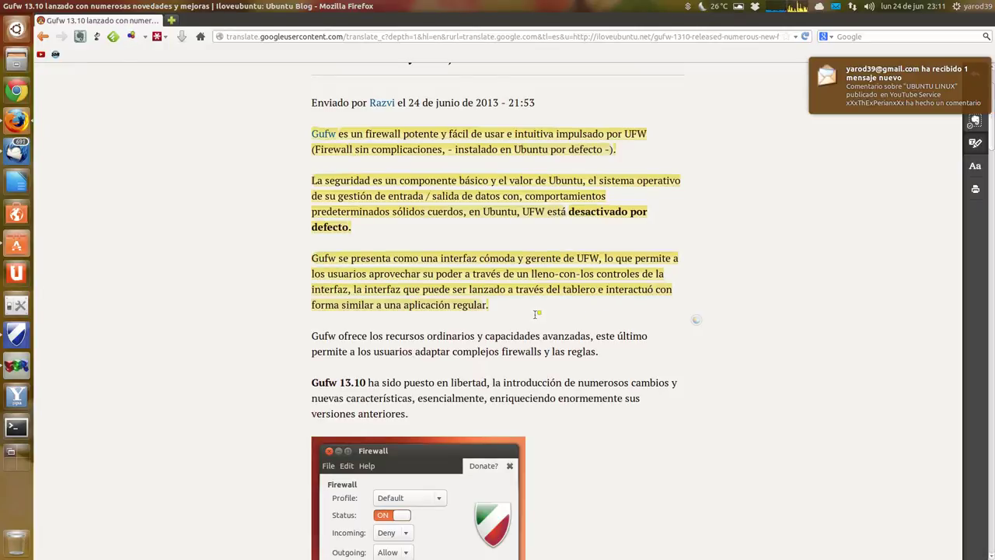
scroll(535, 314, down, 2)
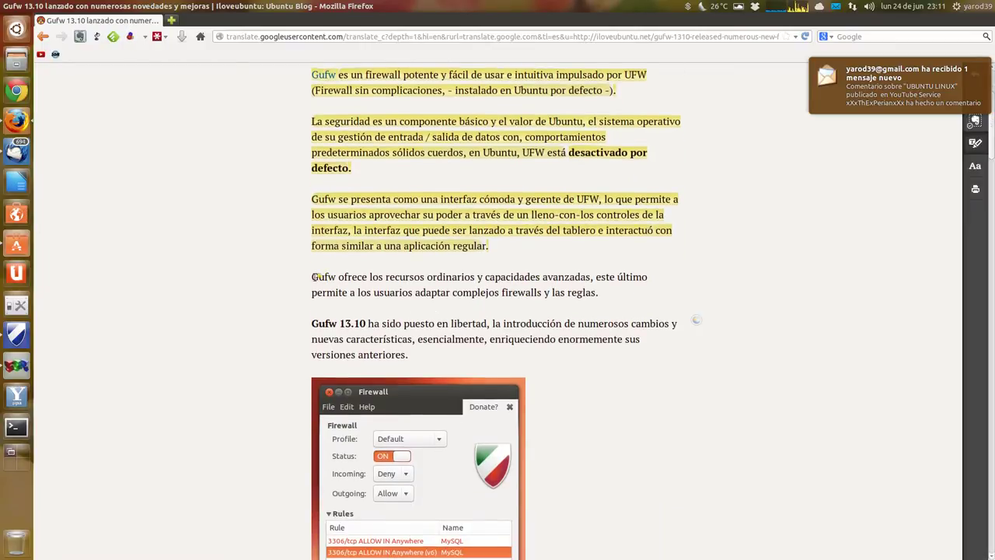
drag(314, 273, 653, 287)
click(653, 286)
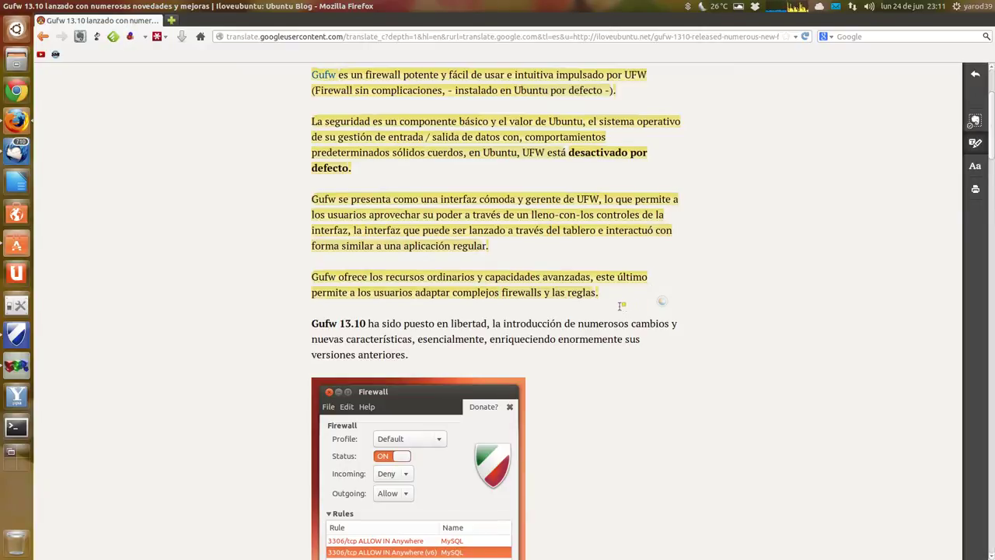
- View the article's main Gufw 13.10 screenshot on its own page and return to the article
scroll(614, 301, down, 1)
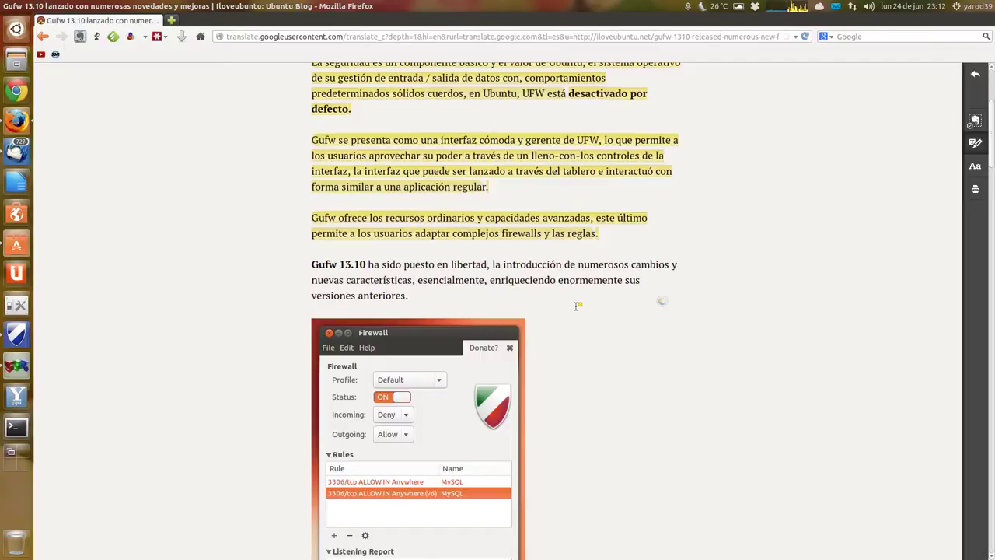
scroll(576, 306, down, 3)
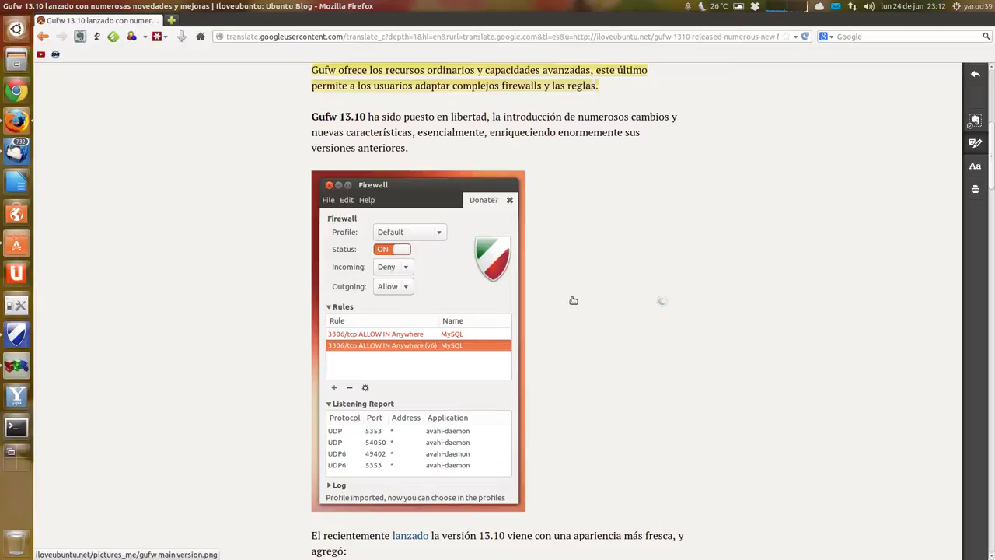
click(434, 313)
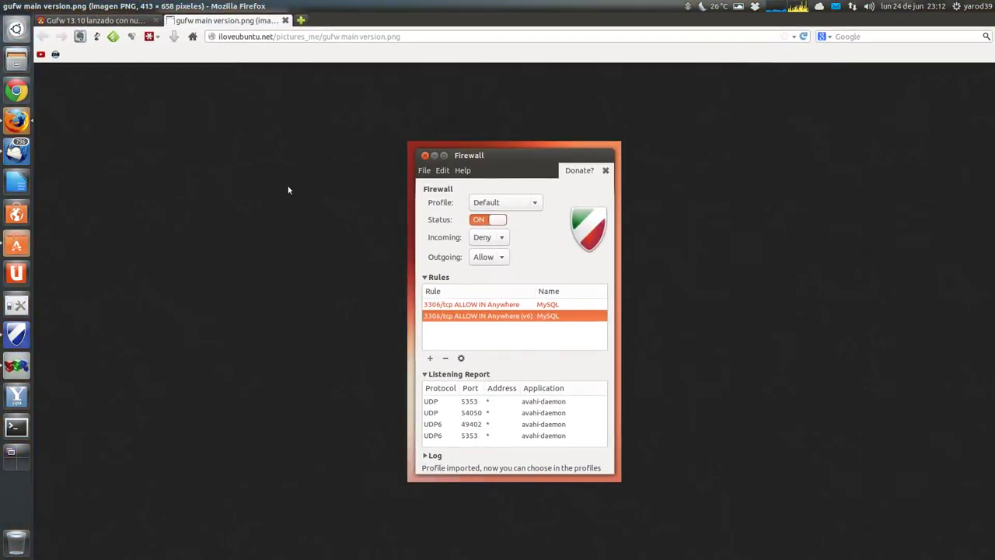
click(286, 20)
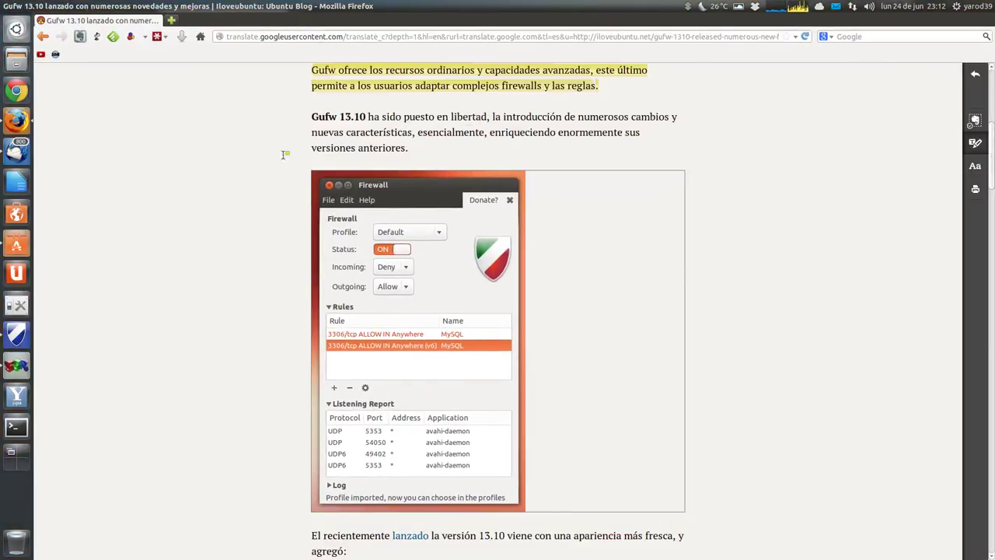
- Read the article's list of features added in version 13.10, from the Profile field to the Getting started tutorial
scroll(253, 290, down, 3)
scroll(250, 303, down, 2)
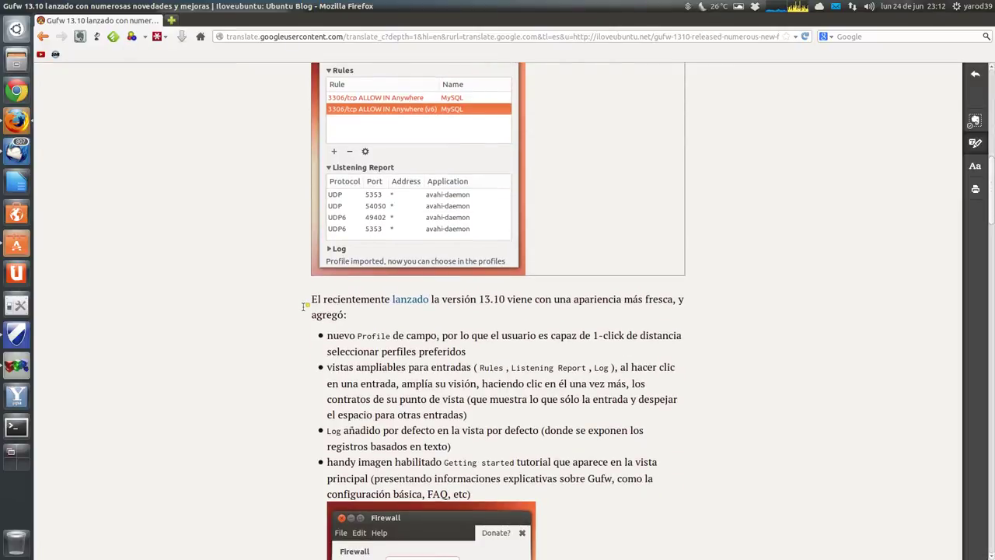
scroll(305, 311, up, 3)
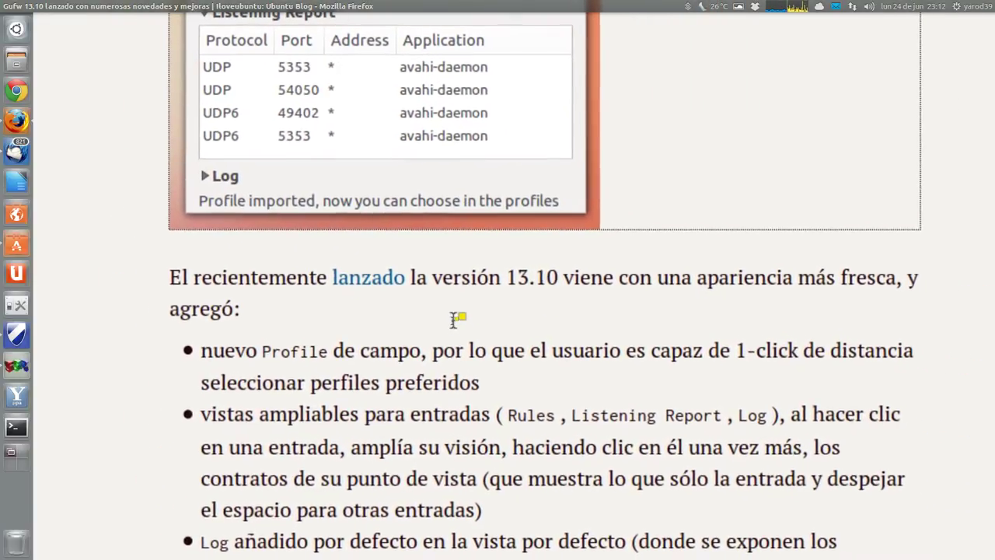
scroll(451, 317, down, 1)
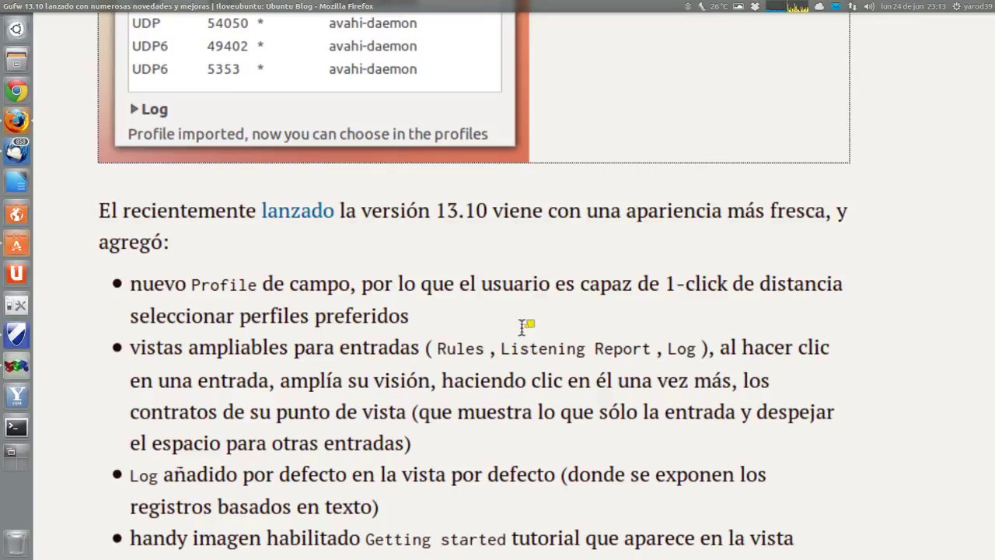
scroll(520, 326, down, 2)
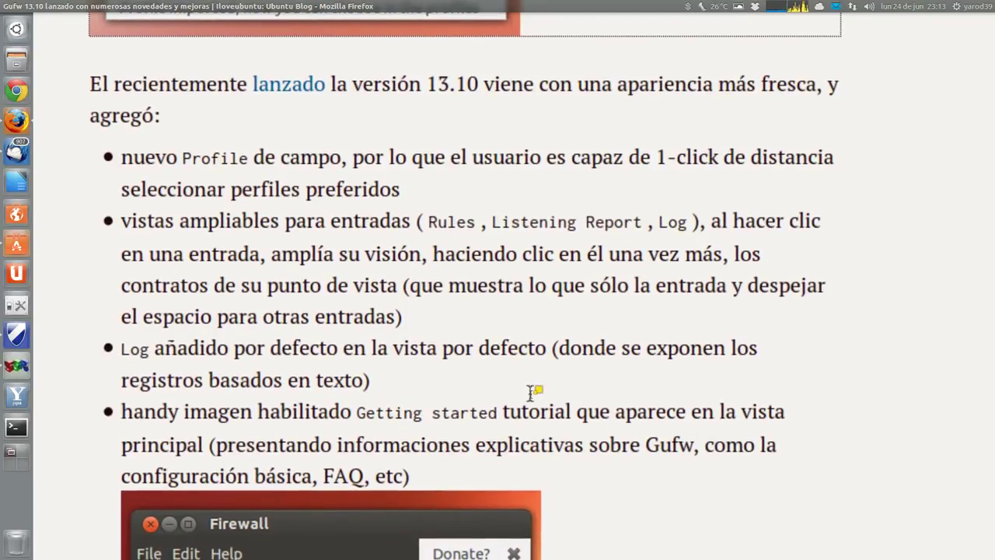
scroll(533, 392, down, 3)
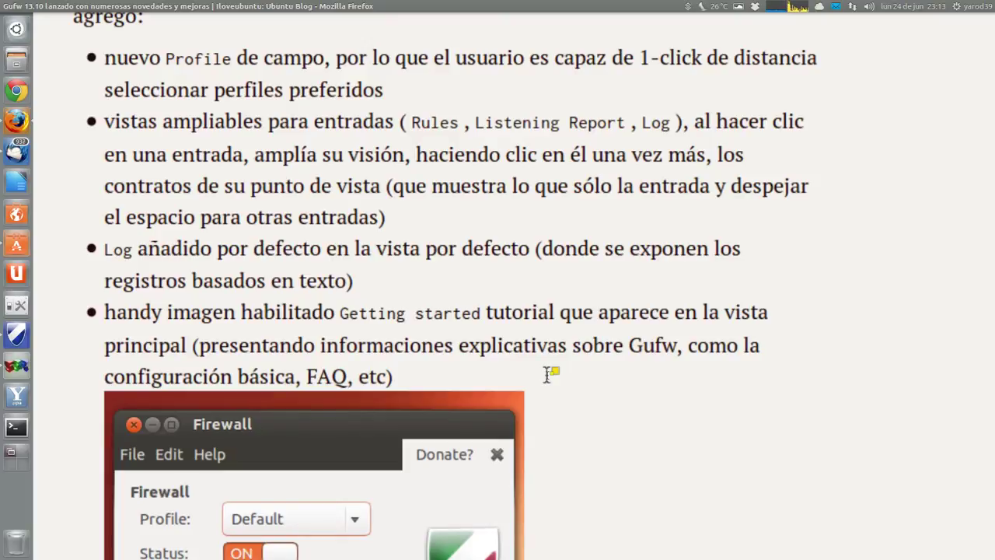
scroll(591, 395, right, 1)
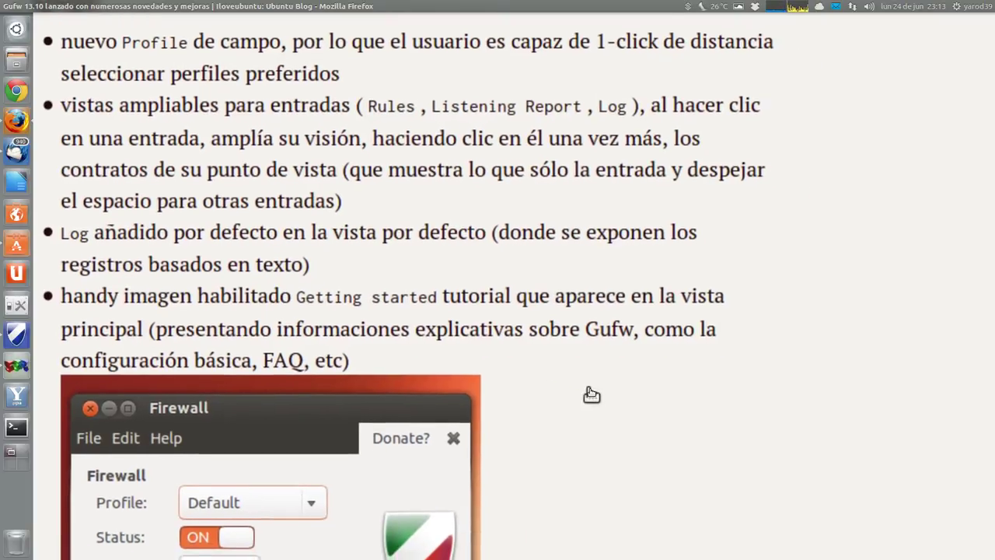
- Examine the article's screenshot of the firewall window with the Getting started tutorial and its Basic section
scroll(591, 395, down, 5)
scroll(579, 390, left, 1)
scroll(580, 390, up, 1)
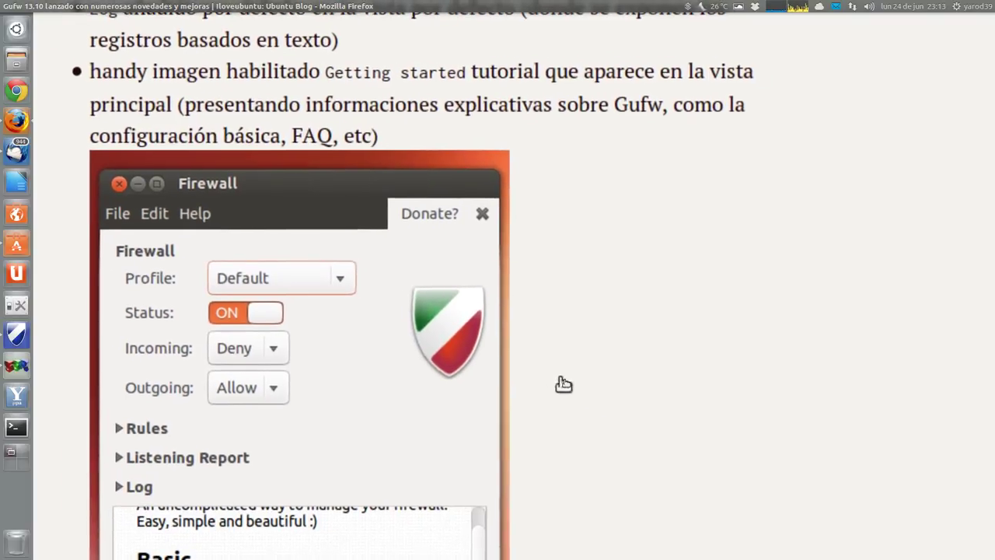
scroll(568, 385, down, 5)
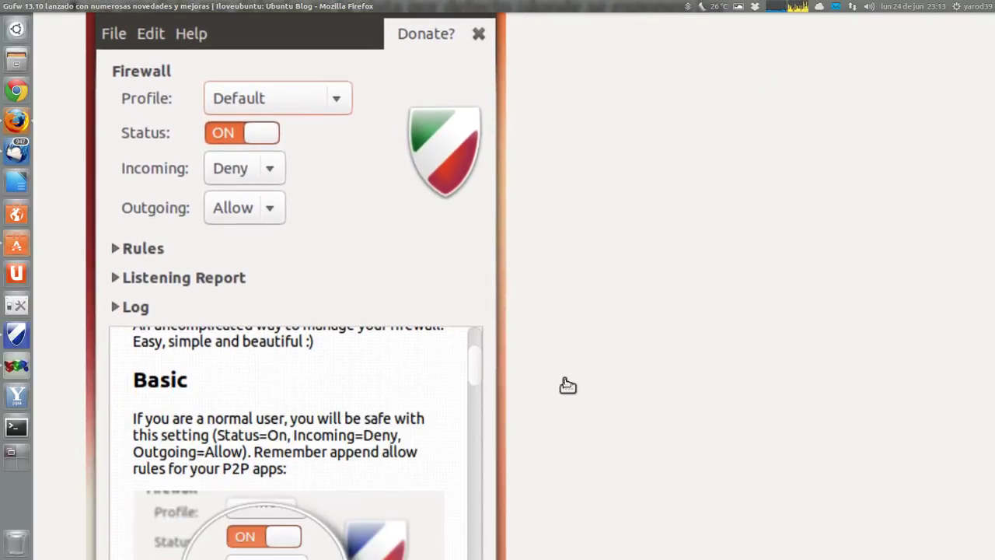
scroll(568, 386, left, 3)
scroll(453, 412, left, 1)
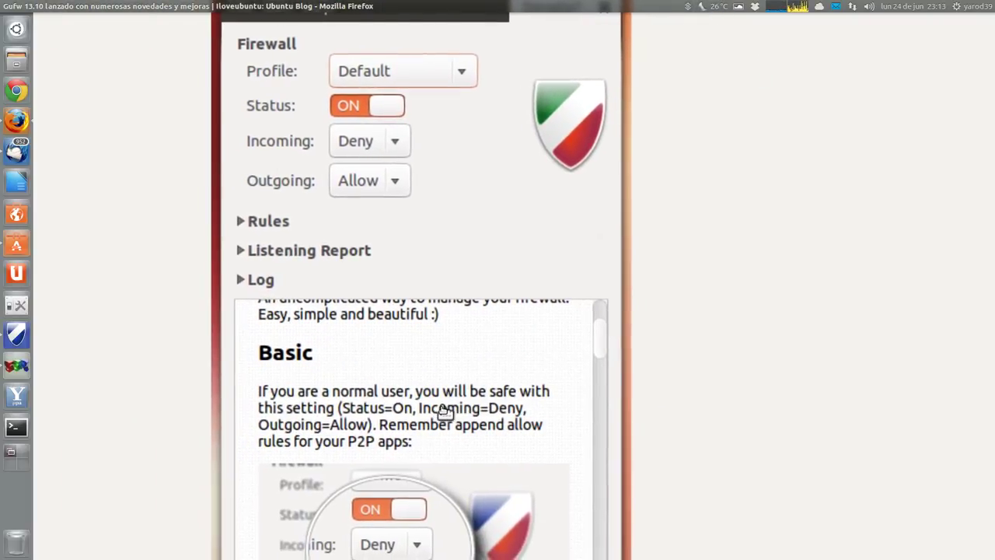
scroll(443, 412, down, 5)
scroll(410, 272, up, 4)
scroll(411, 272, left, 1)
scroll(411, 272, right, 1)
scroll(471, 271, down, 2)
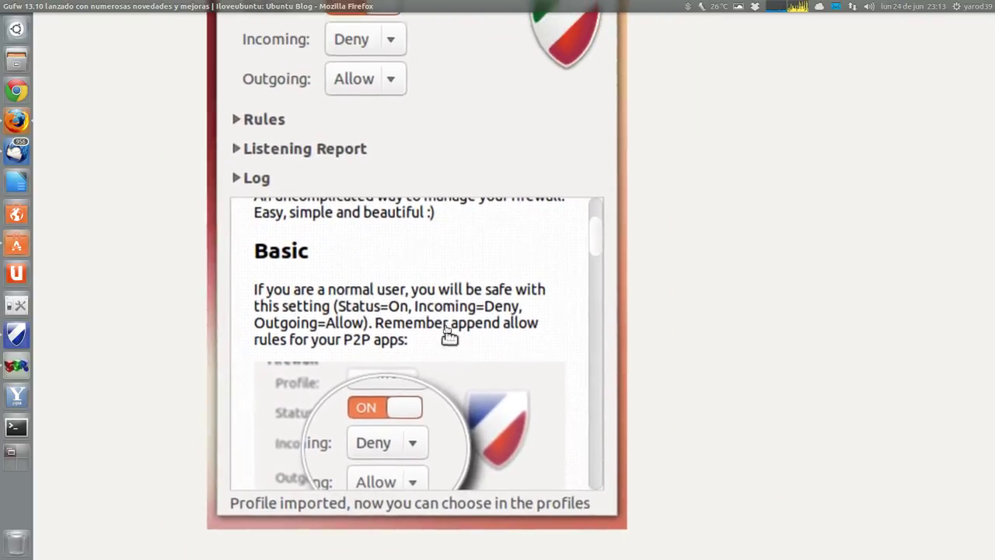
scroll(451, 338, left, 1)
scroll(440, 333, right, 1)
scroll(440, 334, up, 1)
scroll(447, 307, left, 5)
scroll(396, 318, down, 2)
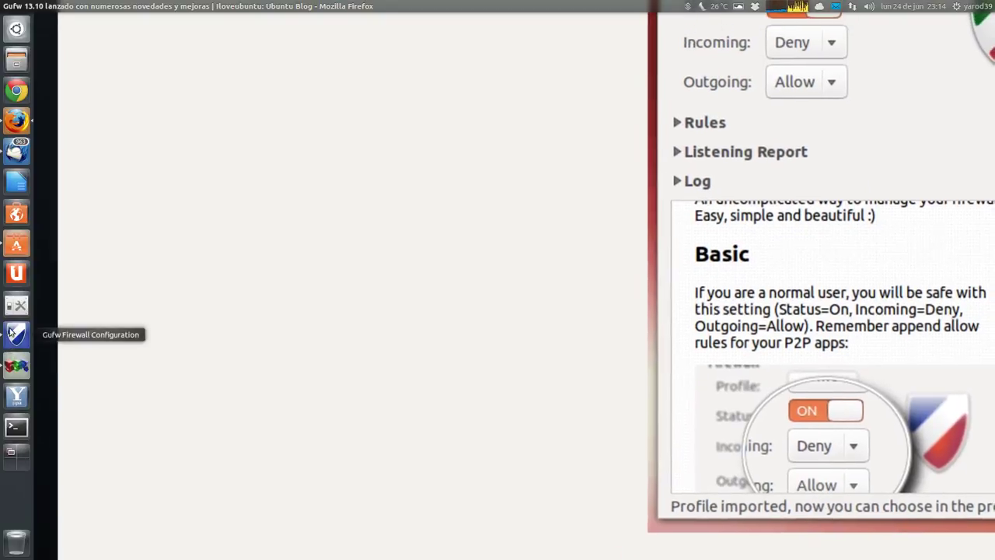
- Switch to the Gufw firewall window, skim its Getting started guide down to the FAQ, and return to the Firefox article
click(16, 334)
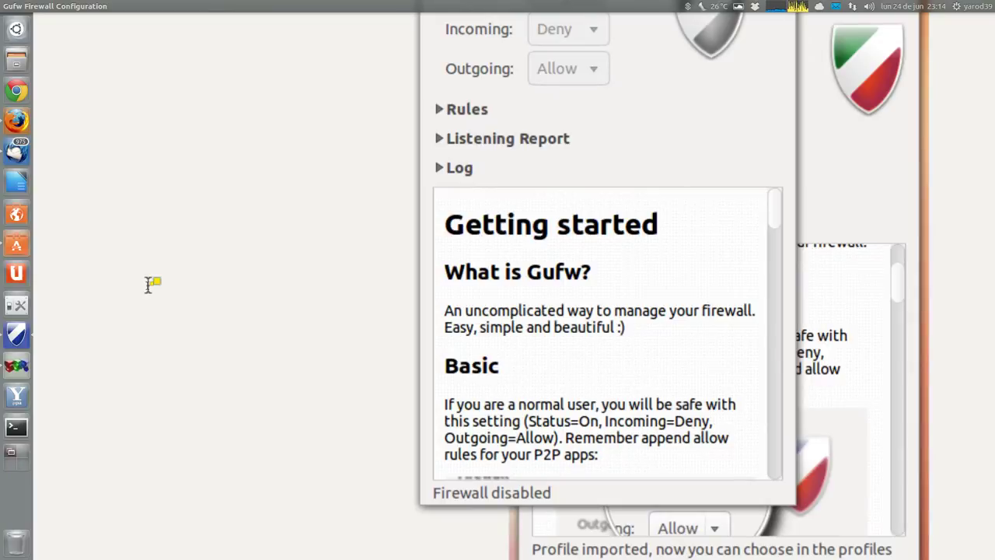
key(super+minus)
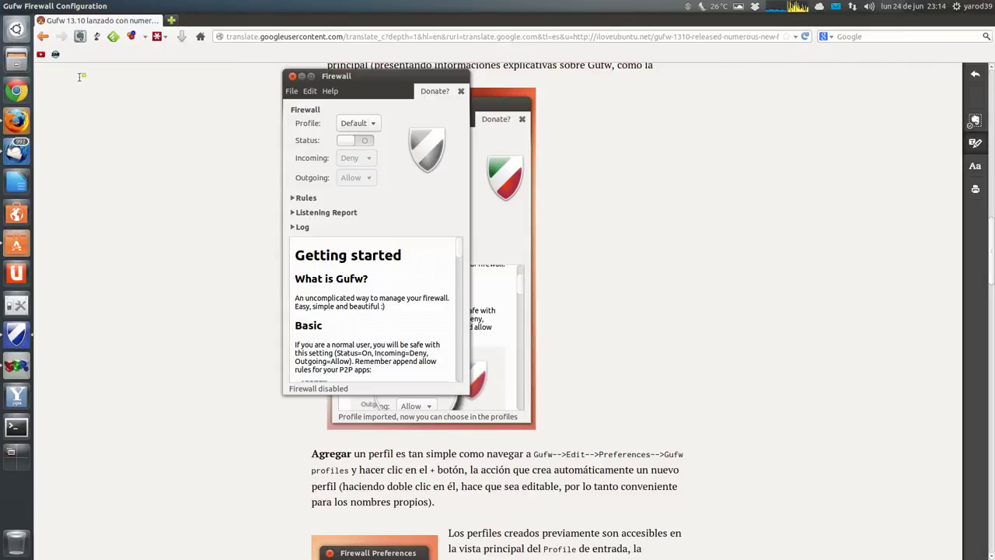
right_click(22, 336)
click(56, 333)
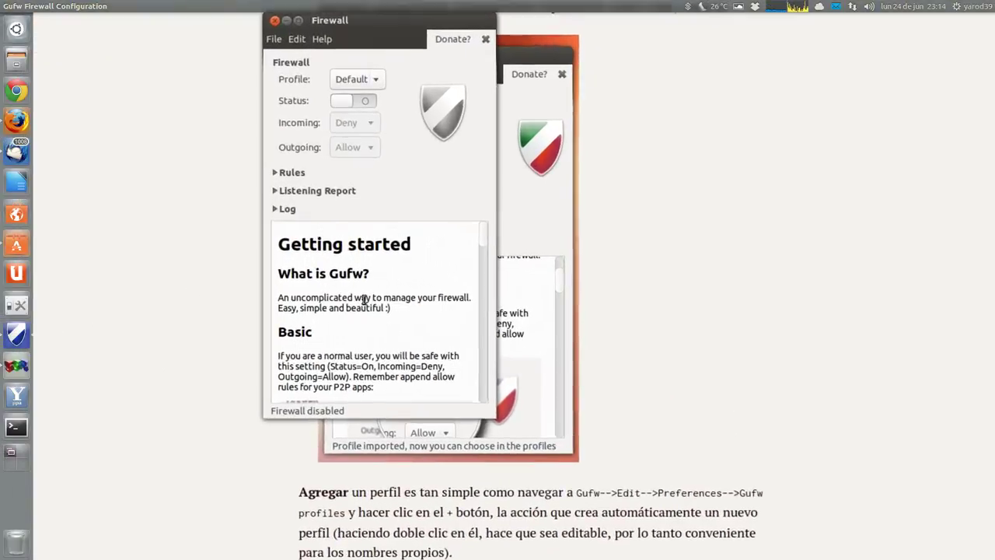
scroll(365, 292, down, 10)
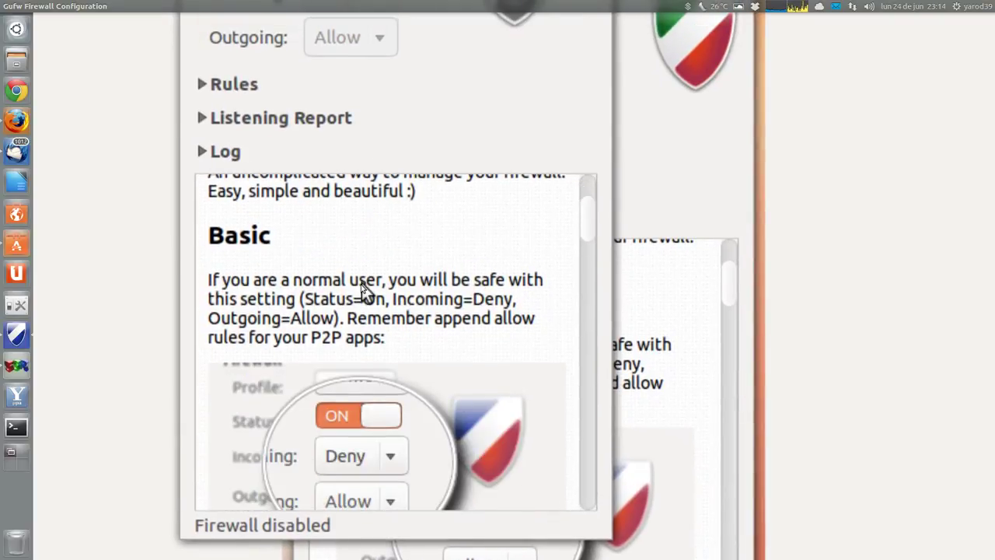
scroll(364, 291, down, 10)
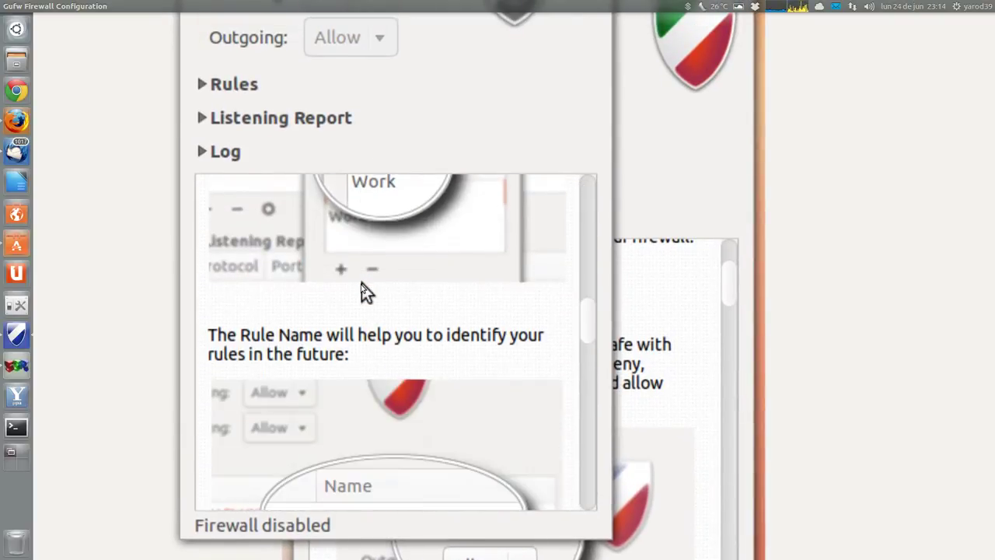
scroll(366, 292, down, 6)
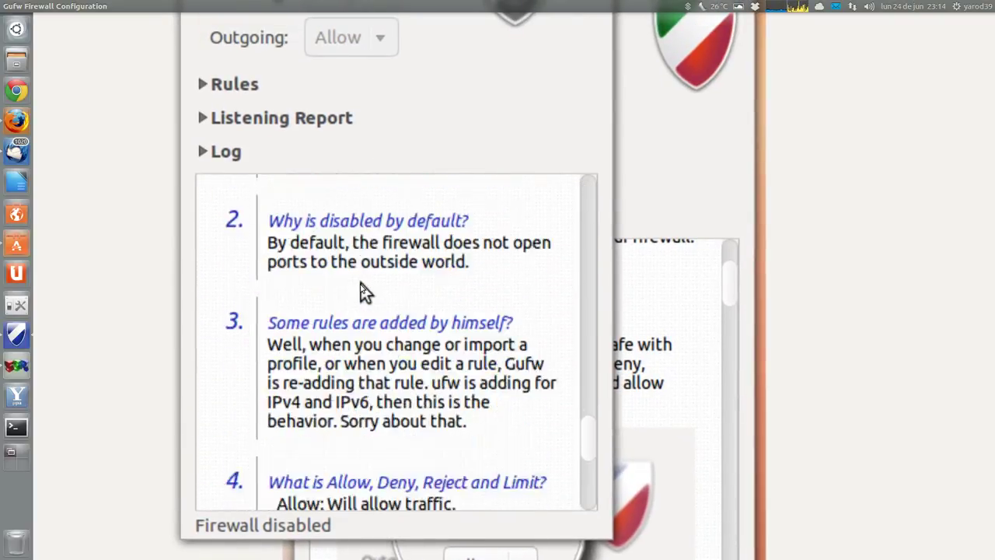
scroll(364, 288, up, 8)
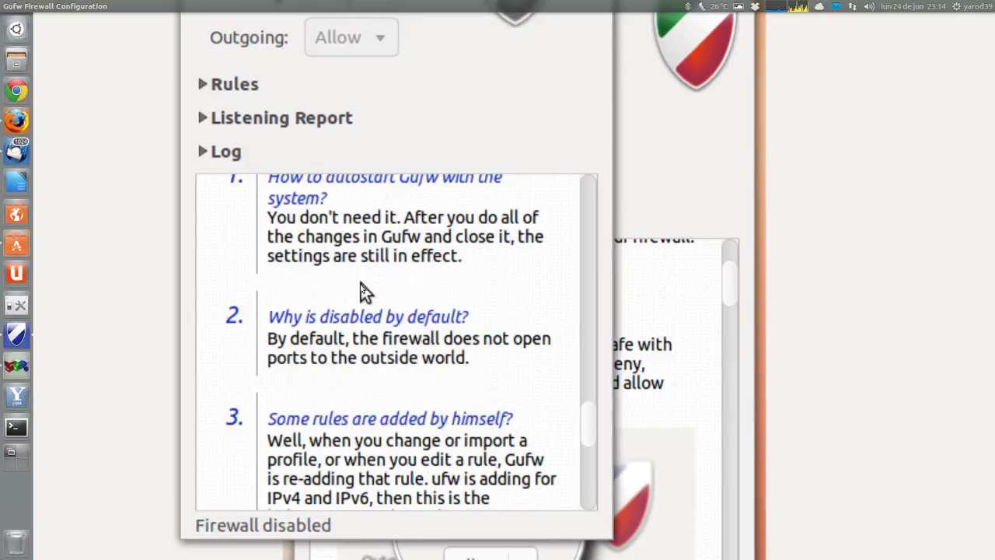
key(ctrl+alt+Right)
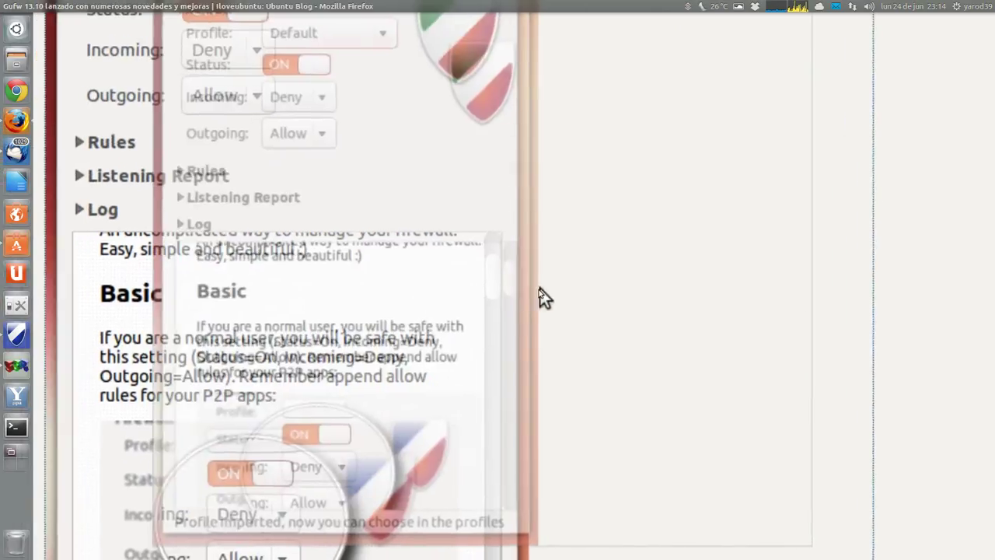
- Highlight the article paragraph on adding a profile, from "Agregar un perfil" through "para los nombres propios)."
scroll(482, 310, down, 6)
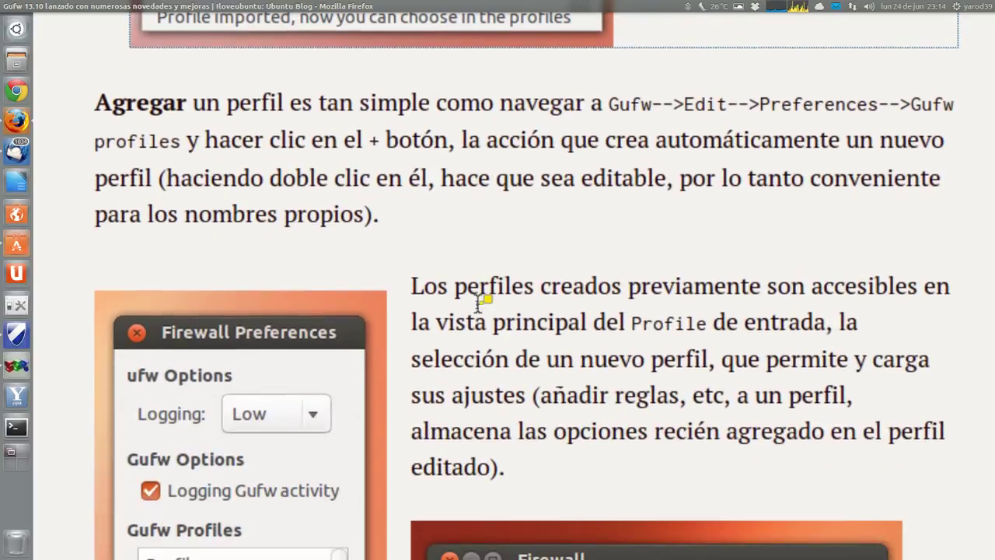
scroll(482, 287, up, 1)
scroll(480, 286, up, 1)
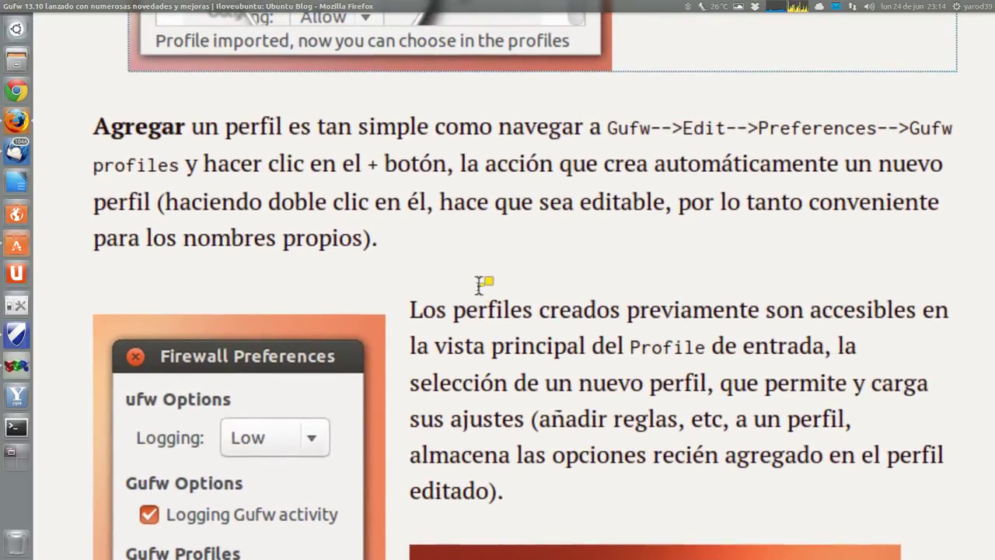
scroll(479, 286, up, 2)
triple_click(494, 217)
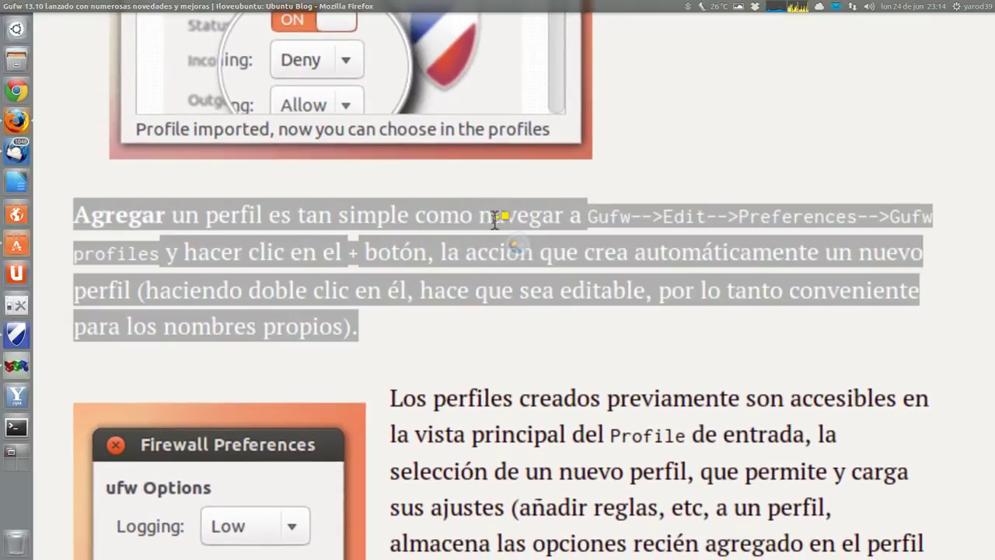
scroll(498, 278, down, 2)
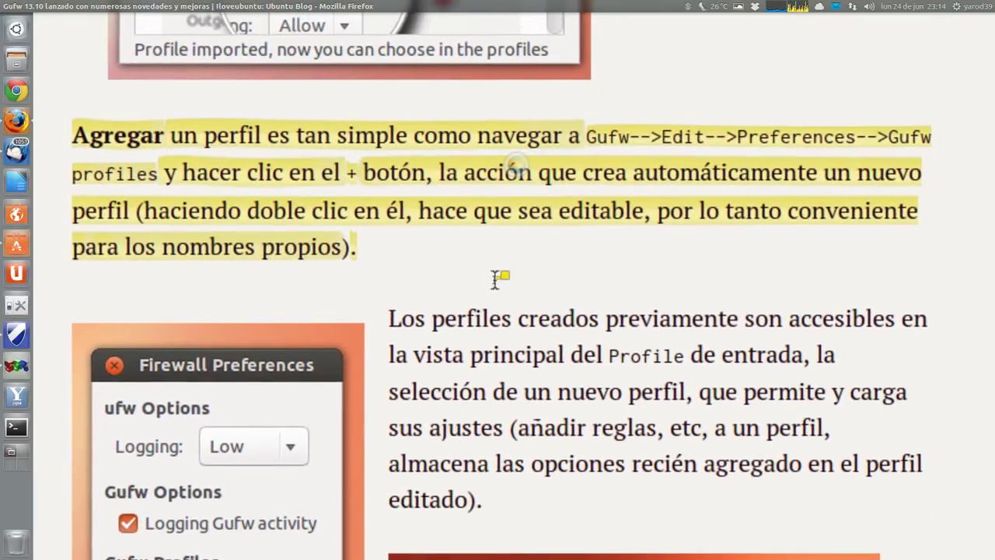
scroll(496, 279, up, 1)
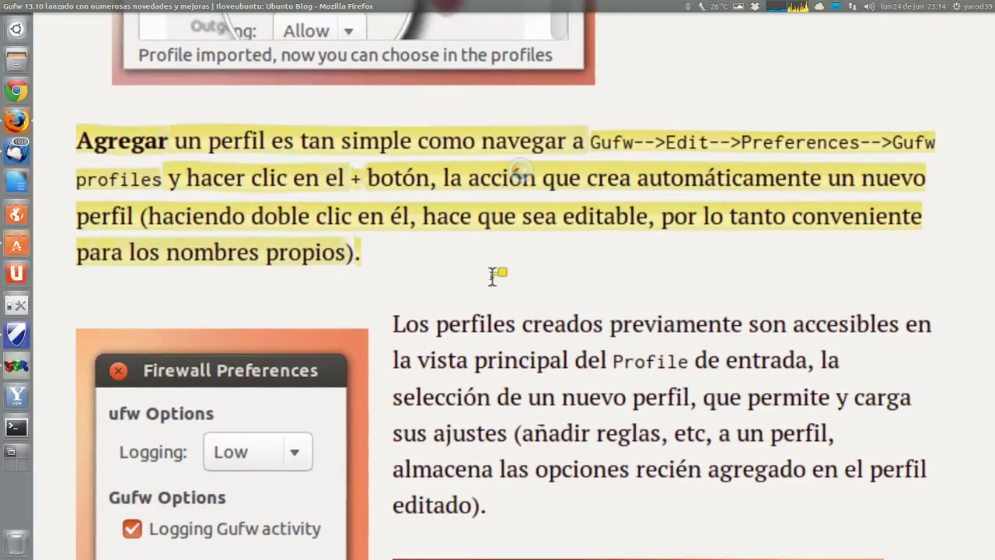
scroll(493, 278, up, 1)
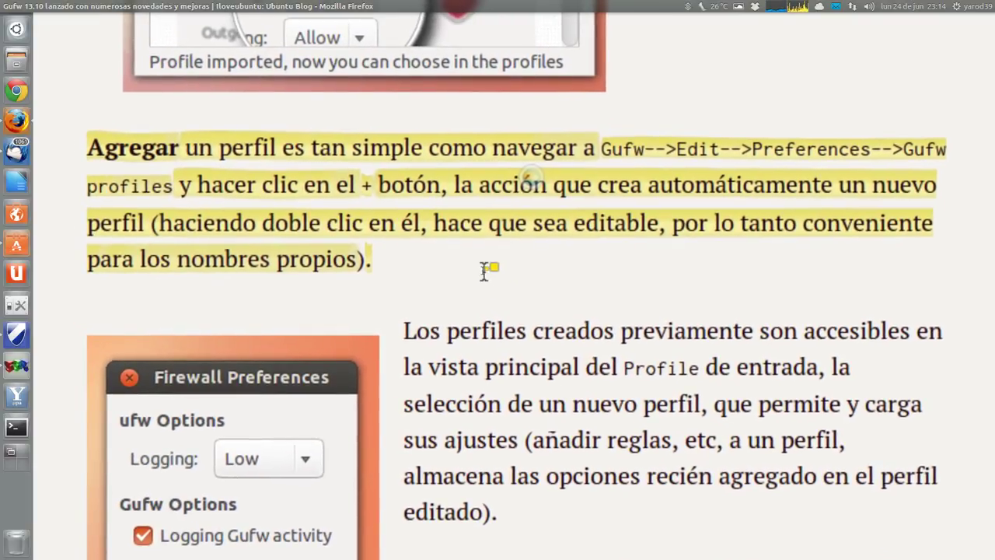
- Highlight the paragraph on accessing created profiles, from "Los perfiles creados previamente" through "en el perfil editado)."
scroll(487, 271, down, 3)
scroll(487, 262, up, 1)
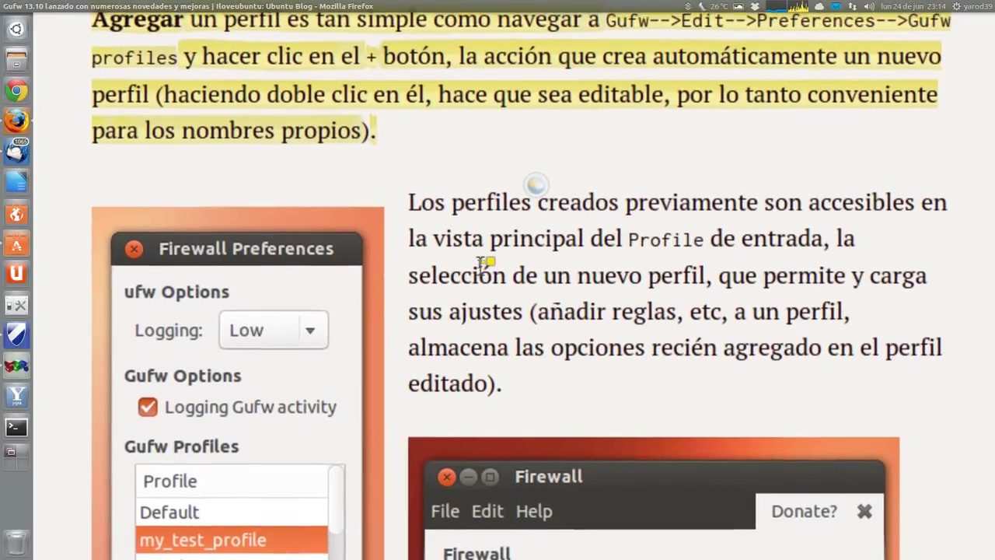
scroll(479, 249, up, 1)
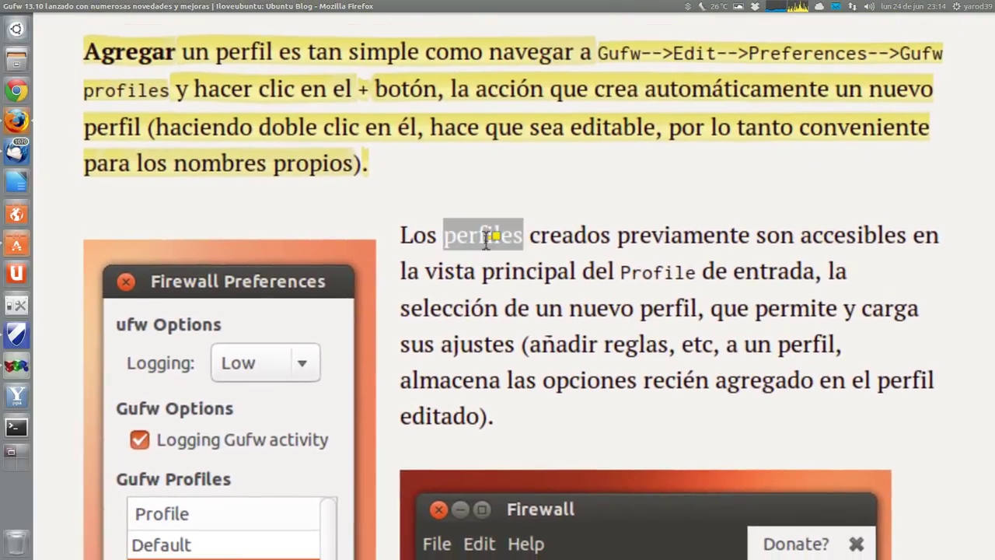
triple_click(486, 237)
scroll(502, 233, down, 3)
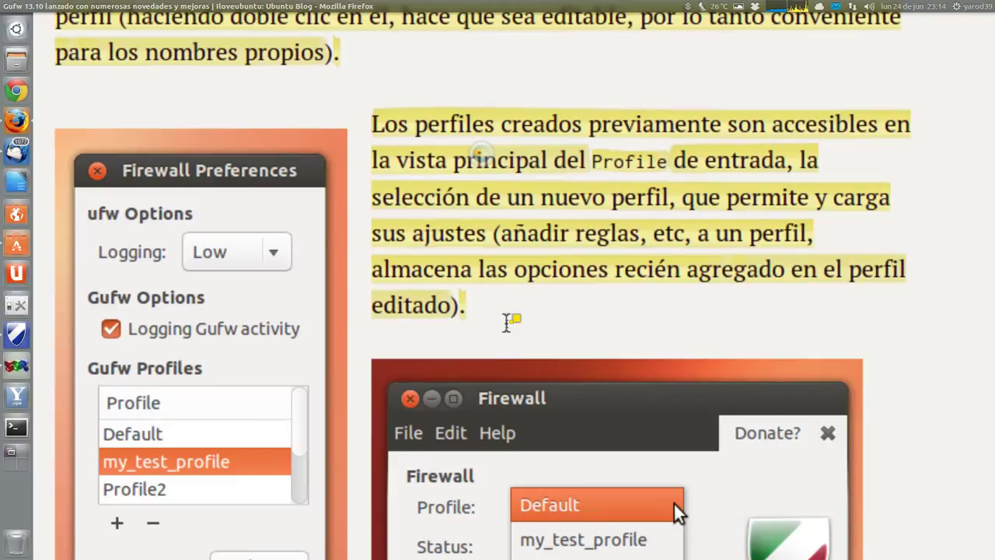
- Examine the article's Firewall Preferences screenshot, including its logging options and Gufw profiles list
scroll(506, 323, left, 3)
scroll(426, 332, down, 3)
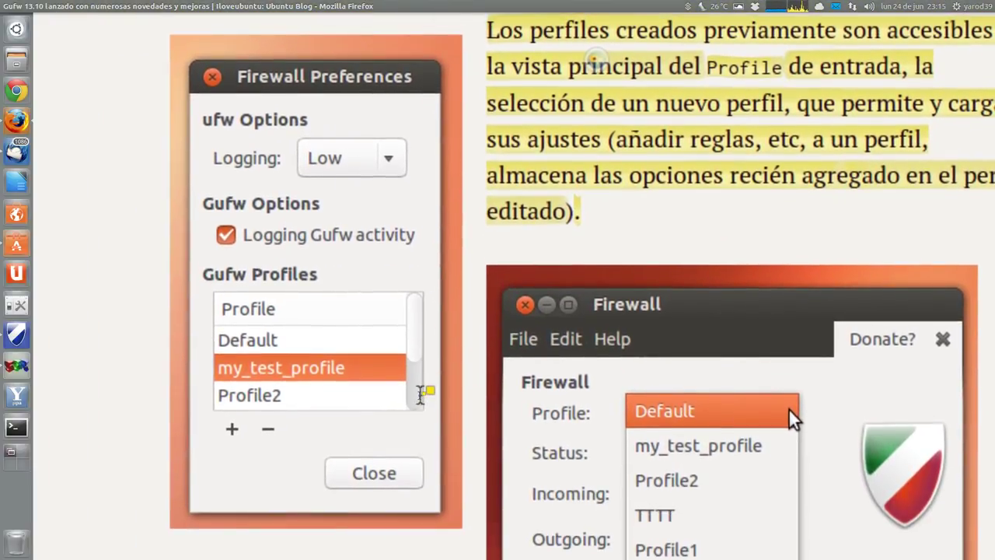
scroll(582, 311, left, 2)
scroll(582, 310, up, 1)
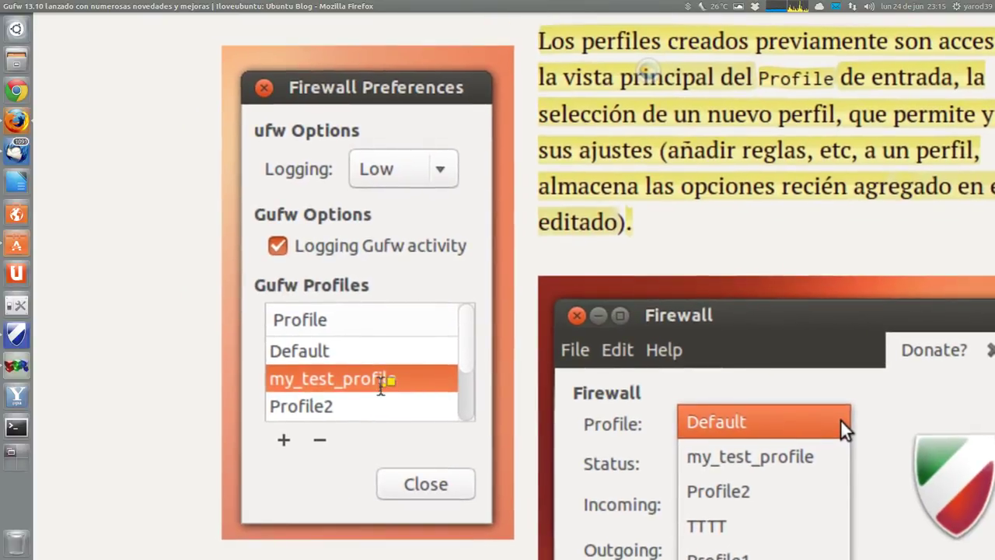
scroll(390, 377, right, 5)
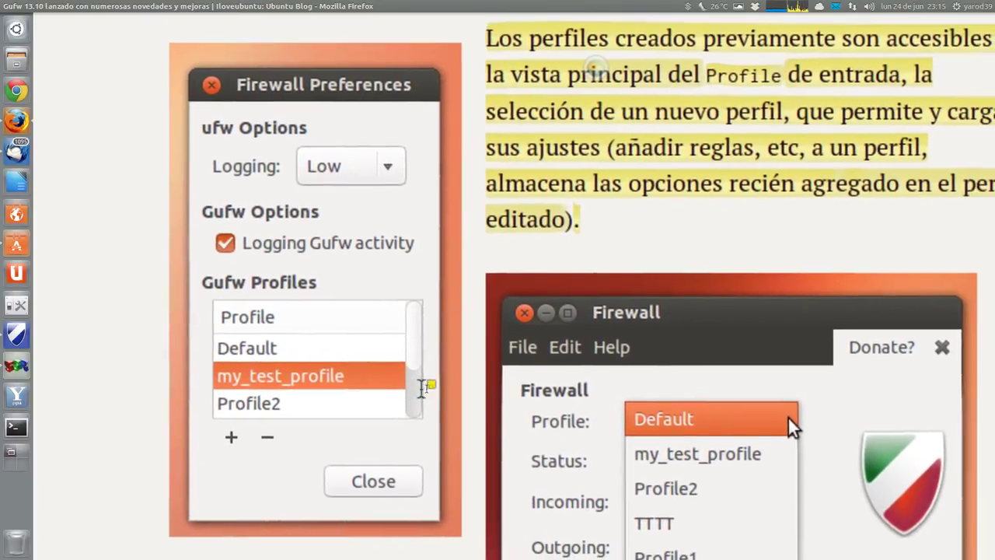
- Examine the article's Firewall window screenshot, from the open Profile list down to the Basic guide section and the profile import message
scroll(474, 383, right, 1)
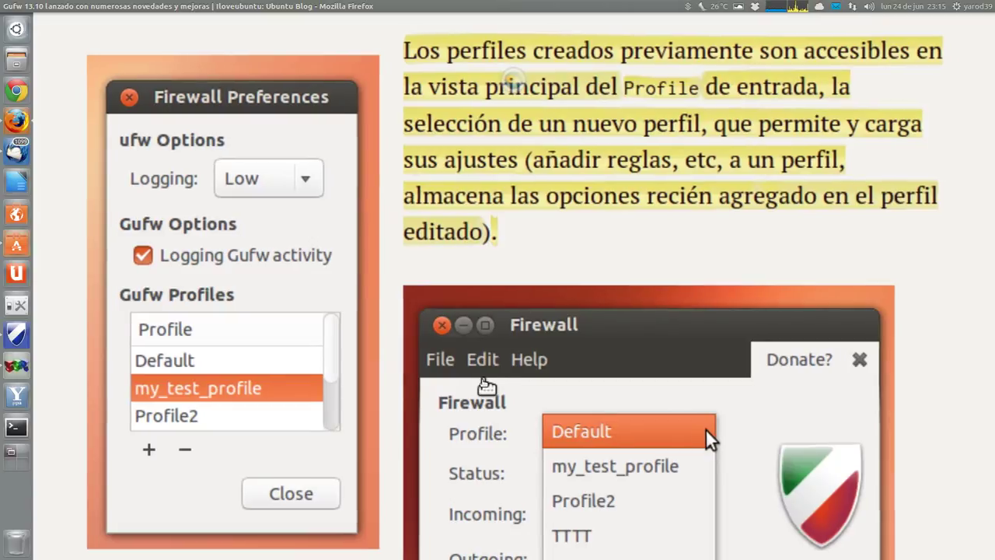
scroll(490, 384, right, 1)
scroll(495, 386, down, 5)
scroll(493, 382, up, 2)
scroll(498, 342, right, 1)
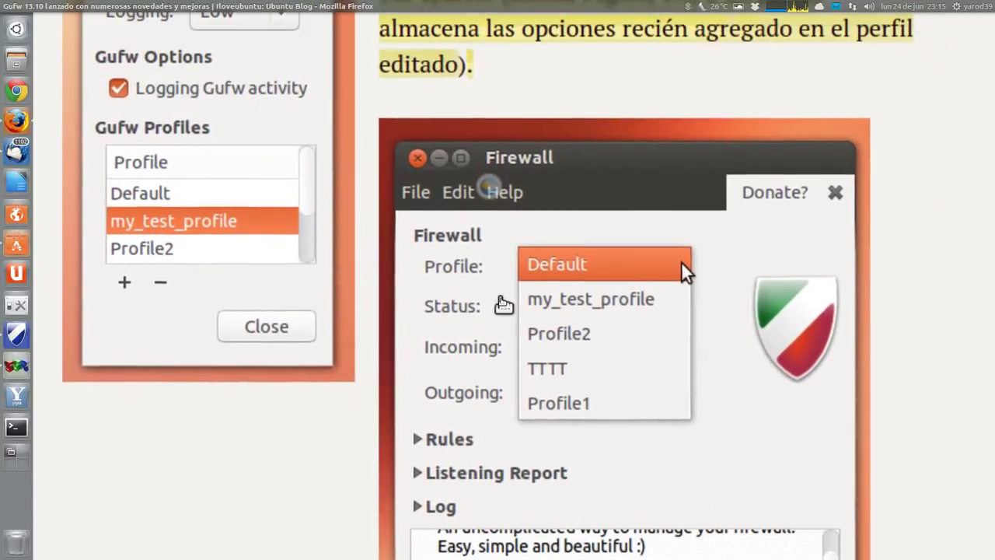
scroll(517, 291, left, 2)
scroll(469, 298, right, 2)
scroll(529, 291, left, 1)
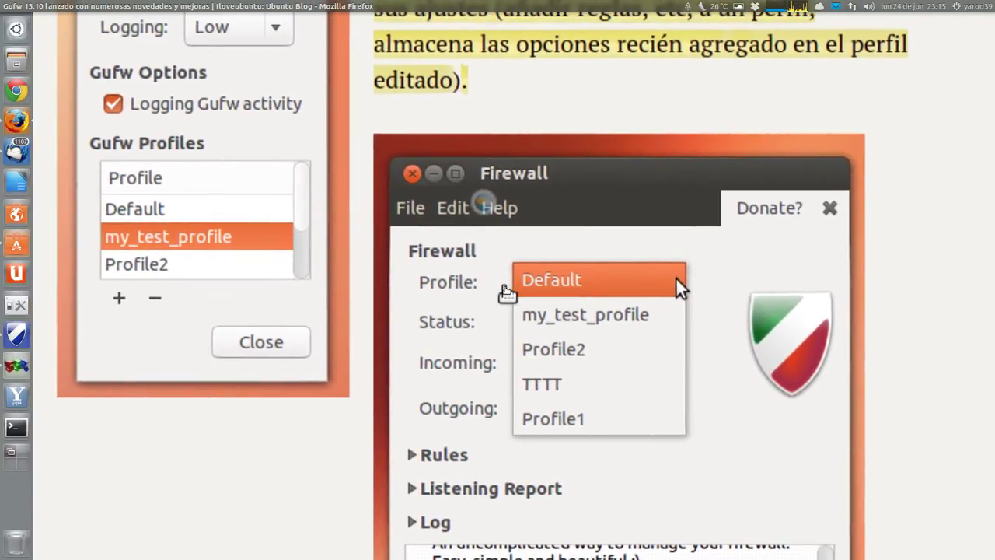
scroll(506, 291, right, 1)
scroll(513, 304, down, 1)
scroll(529, 307, up, 1)
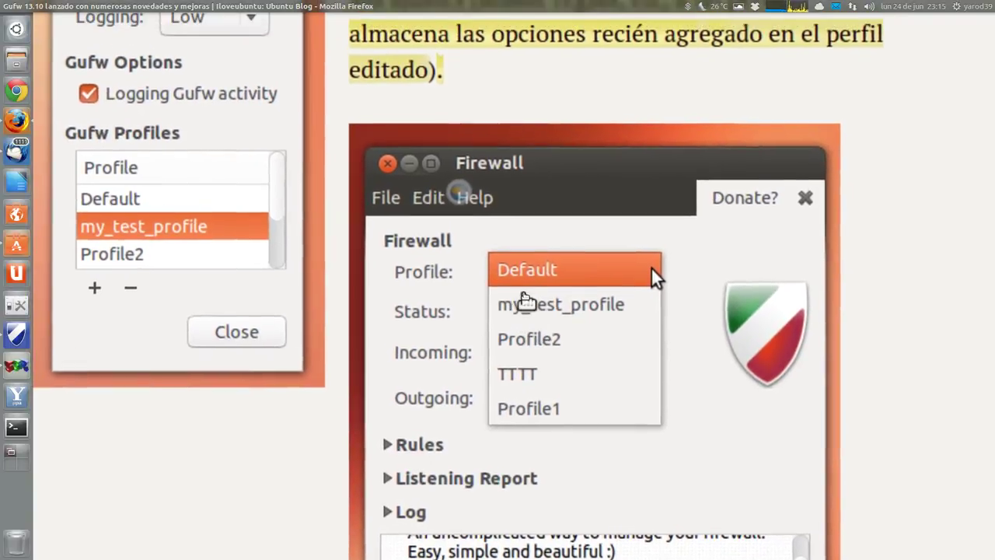
scroll(526, 290, down, 4)
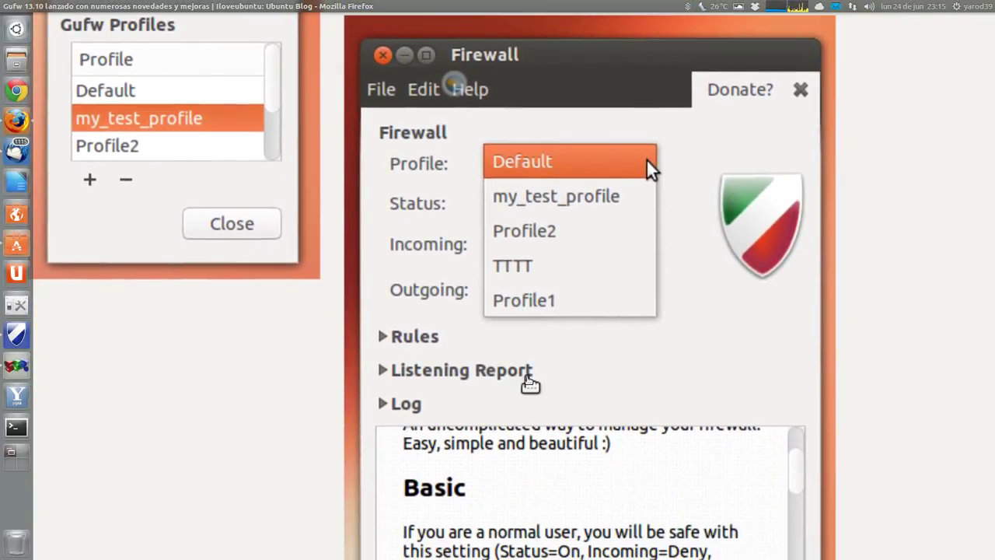
scroll(530, 383, down, 10)
scroll(525, 382, left, 1)
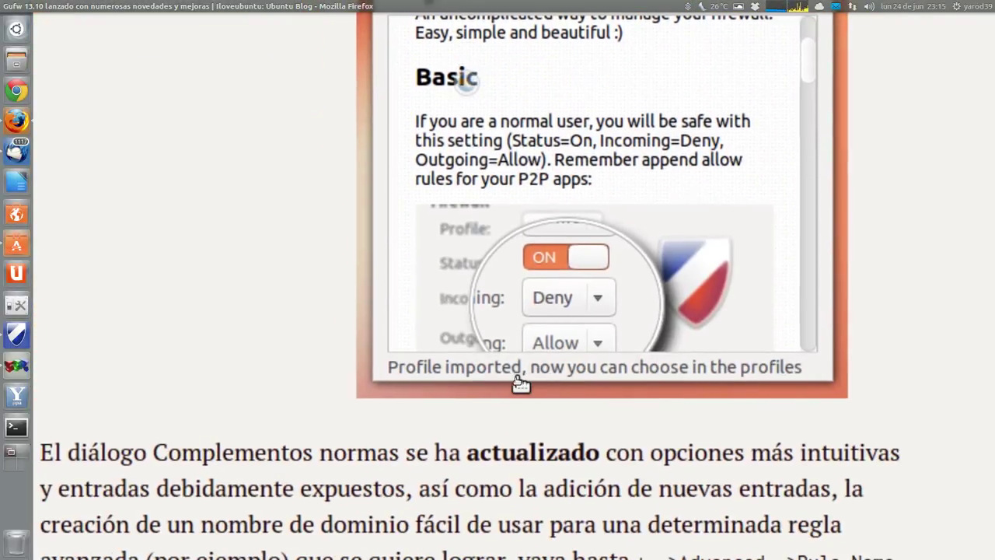
- Highlight the article paragraph on the updated rules dialog, from "El diálogo Complementos normas" through "(como my_test_label )."
scroll(490, 381, down, 5)
scroll(489, 362, up, 1)
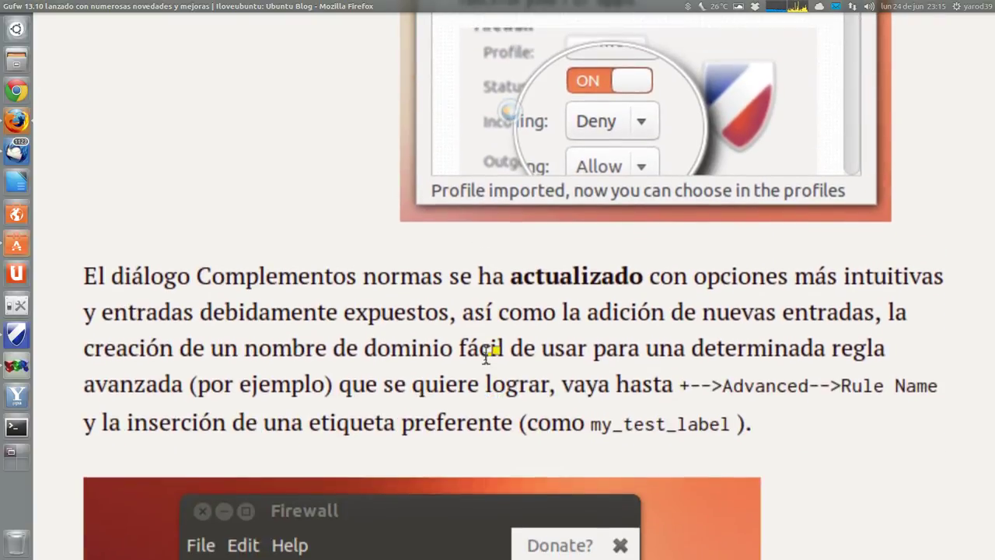
scroll(489, 342, up, 1)
scroll(482, 327, up, 2)
scroll(482, 327, left, 1)
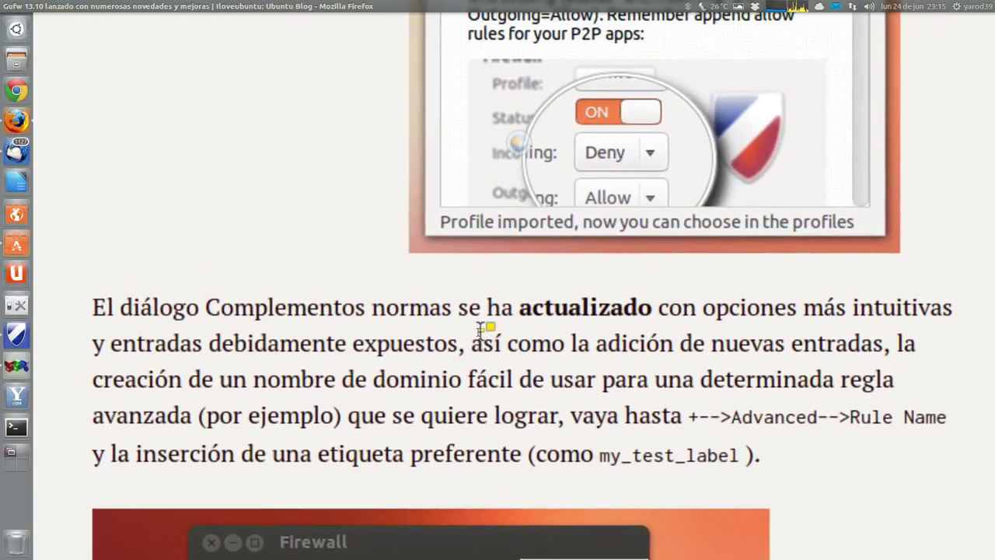
scroll(486, 315, right, 1)
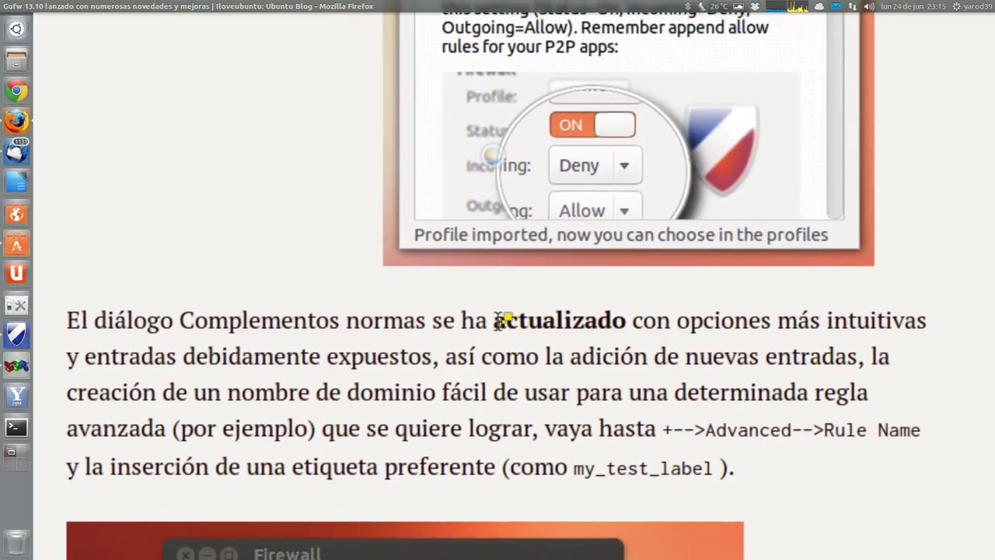
triple_click(514, 323)
scroll(509, 335, down, 1)
scroll(510, 334, left, 1)
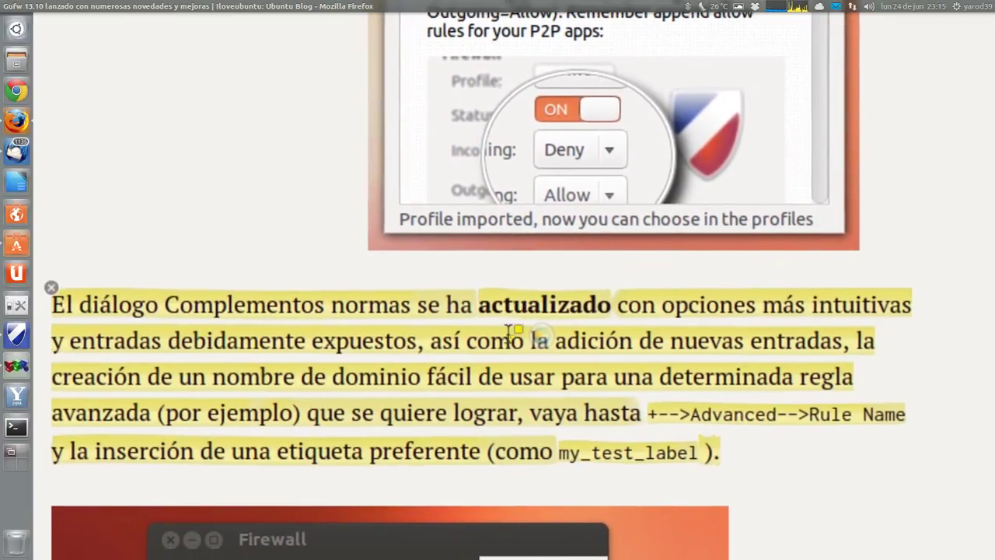
scroll(502, 361, down, 2)
scroll(502, 362, left, 1)
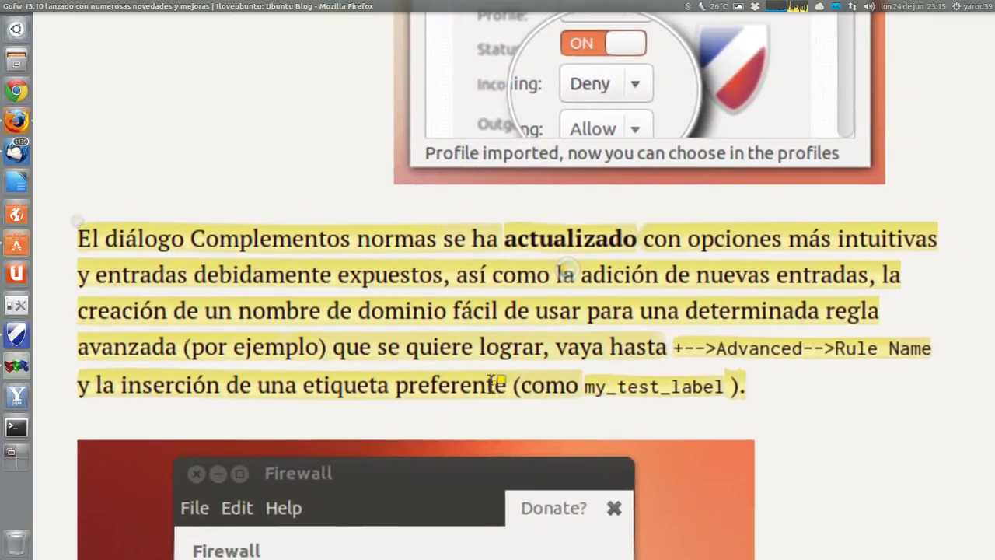
scroll(494, 382, left, 1)
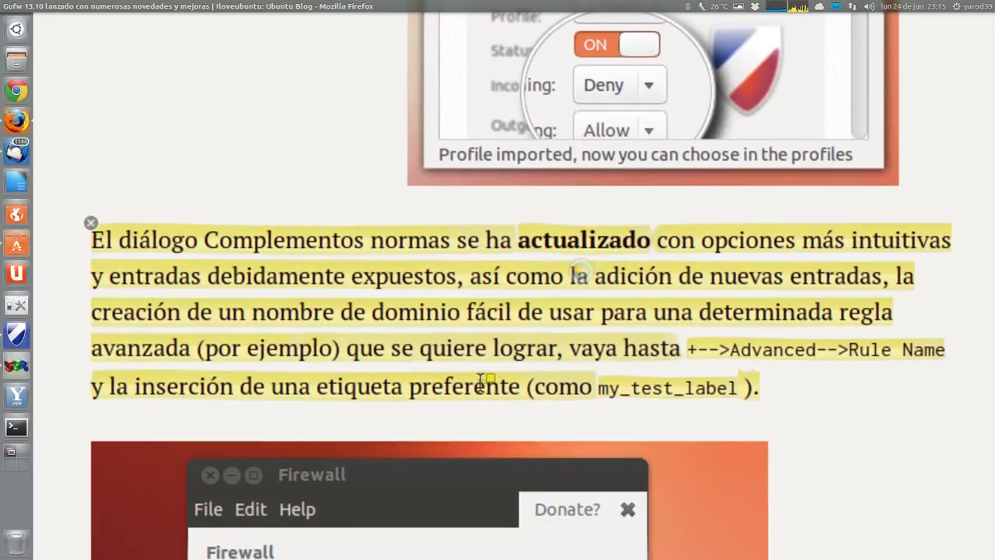
scroll(482, 380, right, 1)
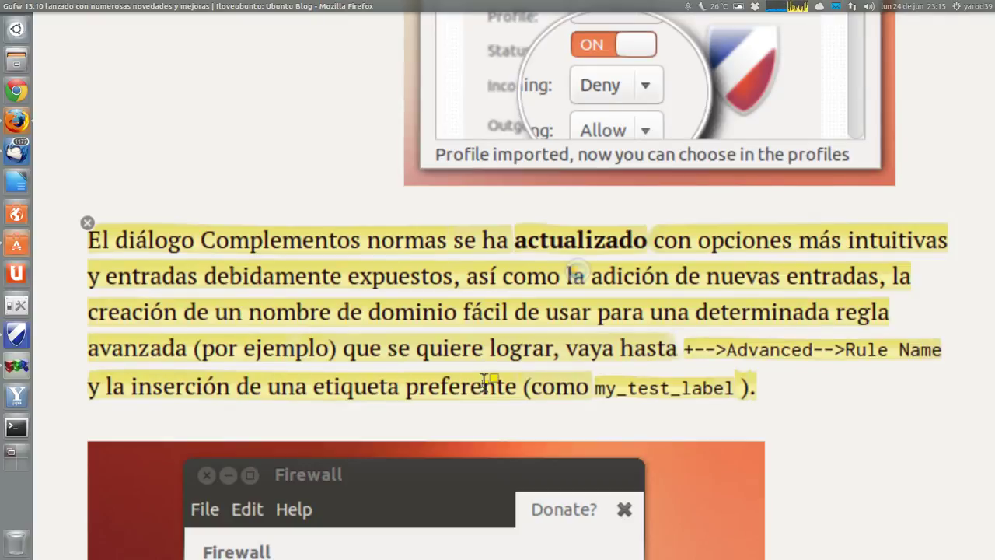
- Highlight the paragraph on editing rules, from "Gufw 13.10 permite a los usuarios" through "las opciones mencionadas )."
scroll(483, 381, down, 8)
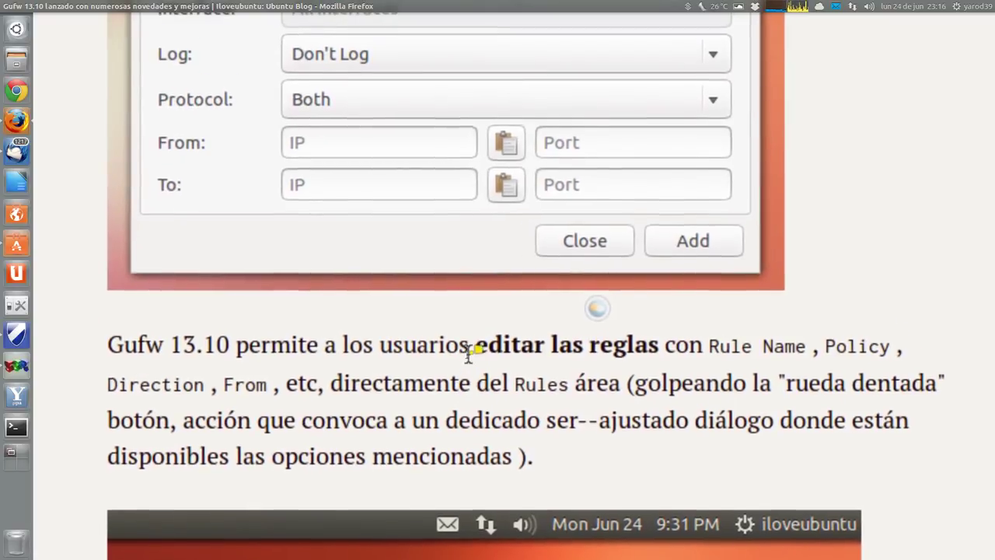
mouse_move(468, 349)
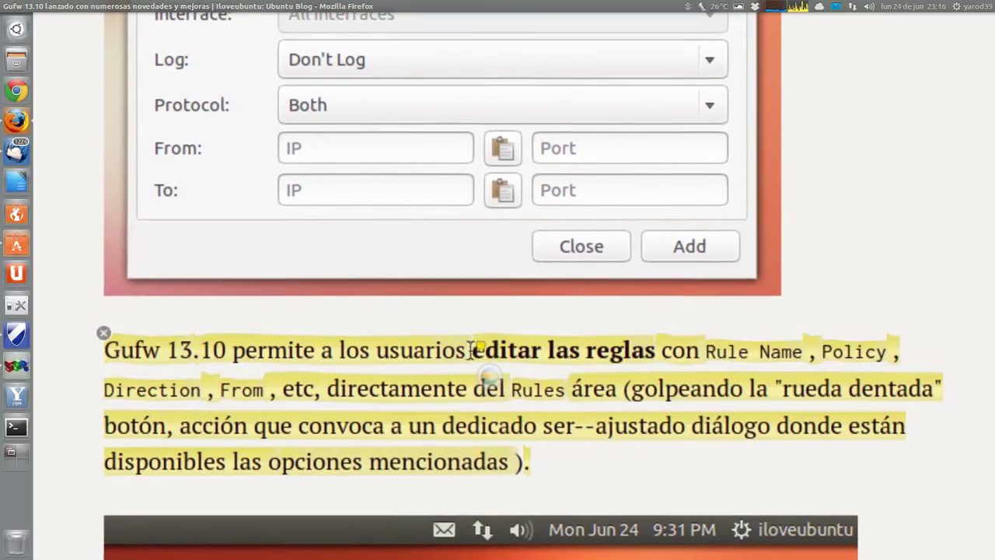
scroll(471, 349, right, 1)
scroll(498, 356, left, 1)
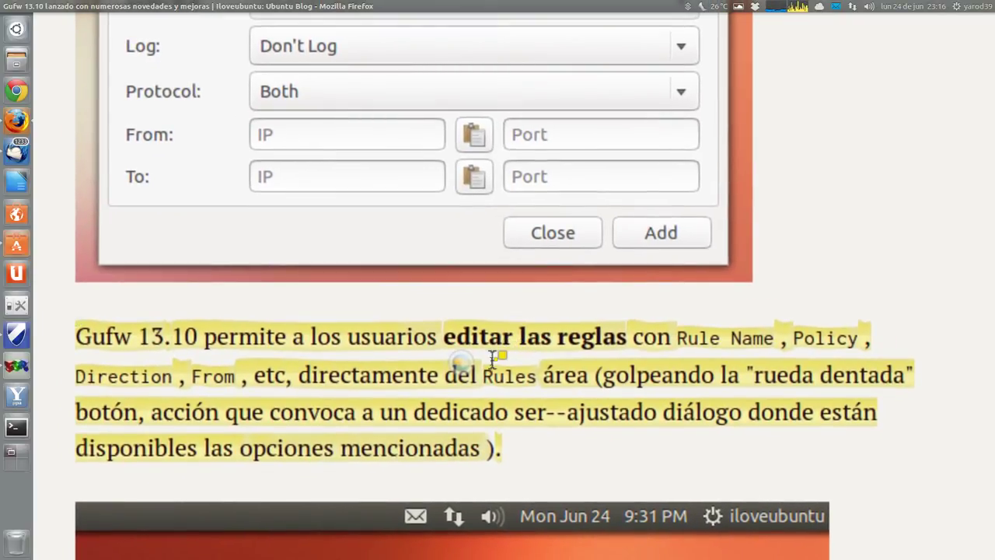
scroll(493, 356, down, 3)
scroll(492, 357, up, 1)
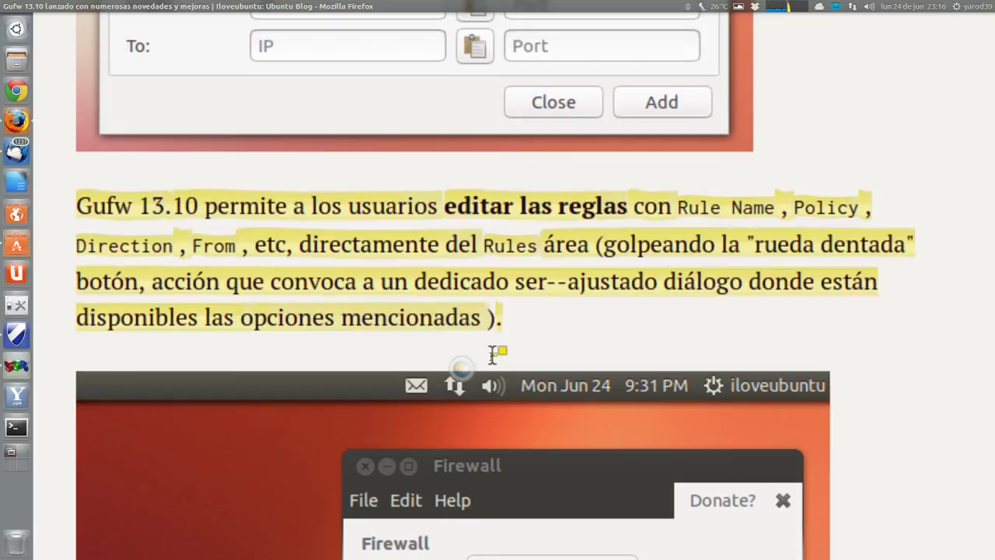
- Examine the article's rule editing screenshot, including the MySQL rules list and the fields of the Update a Firewall Rule dialog
scroll(492, 355, down, 8)
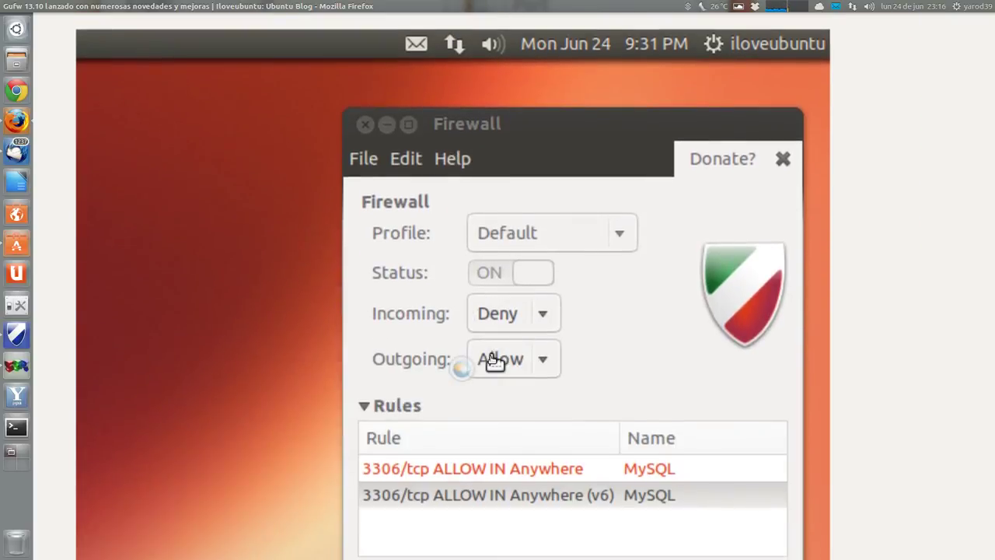
scroll(495, 361, down, 5)
scroll(493, 363, down, 5)
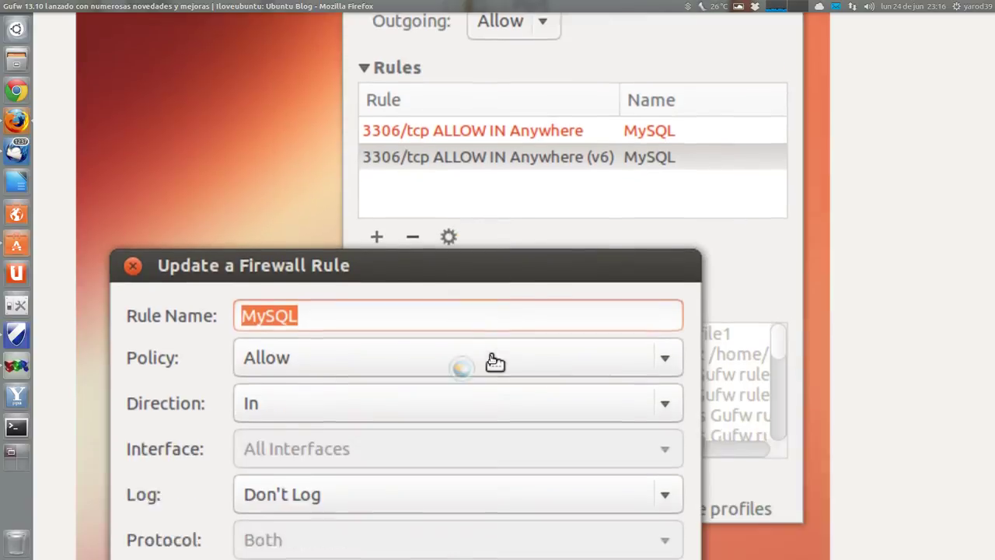
scroll(437, 284, up, 2)
scroll(438, 284, left, 2)
scroll(454, 312, down, 7)
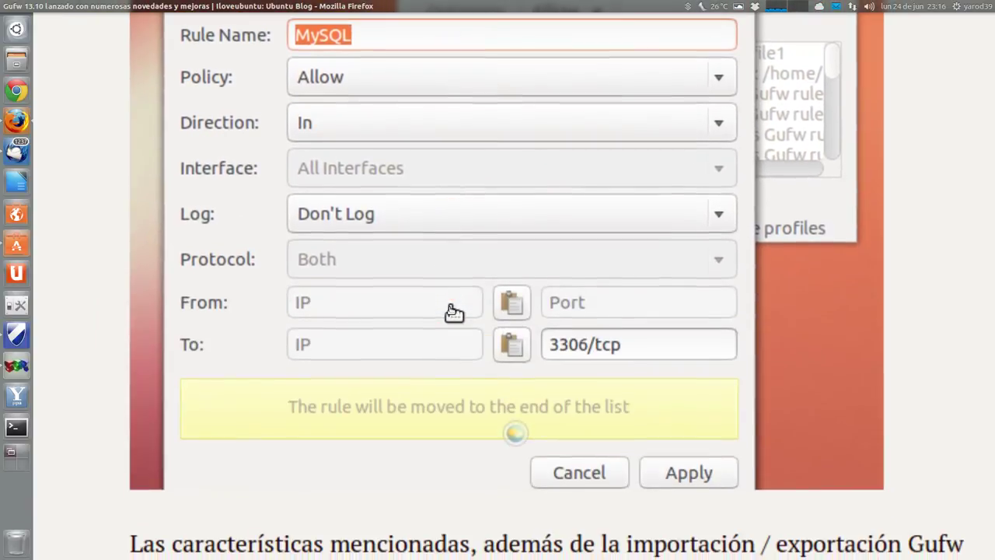
scroll(455, 311, up, 5)
scroll(427, 225, left, 1)
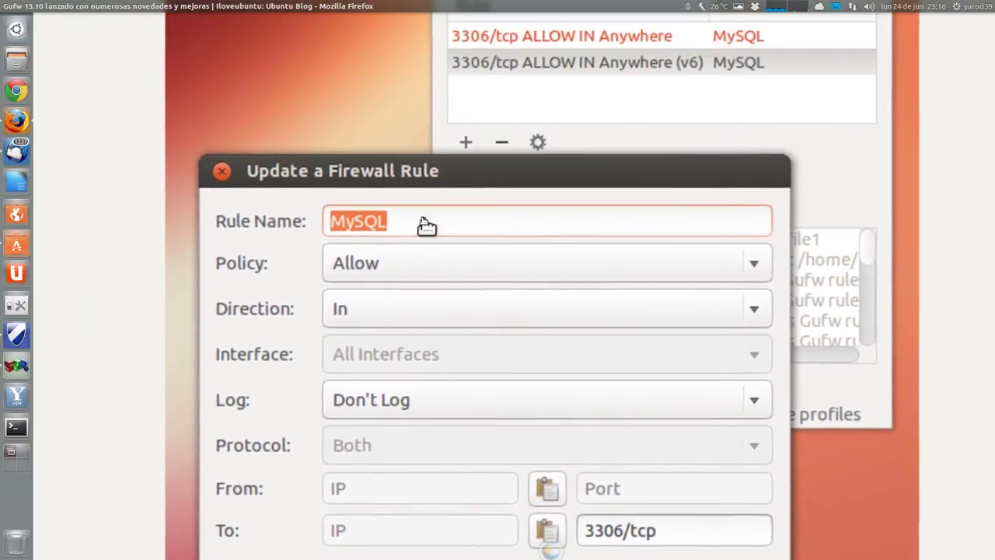
scroll(427, 233, down, 6)
scroll(431, 260, right, 2)
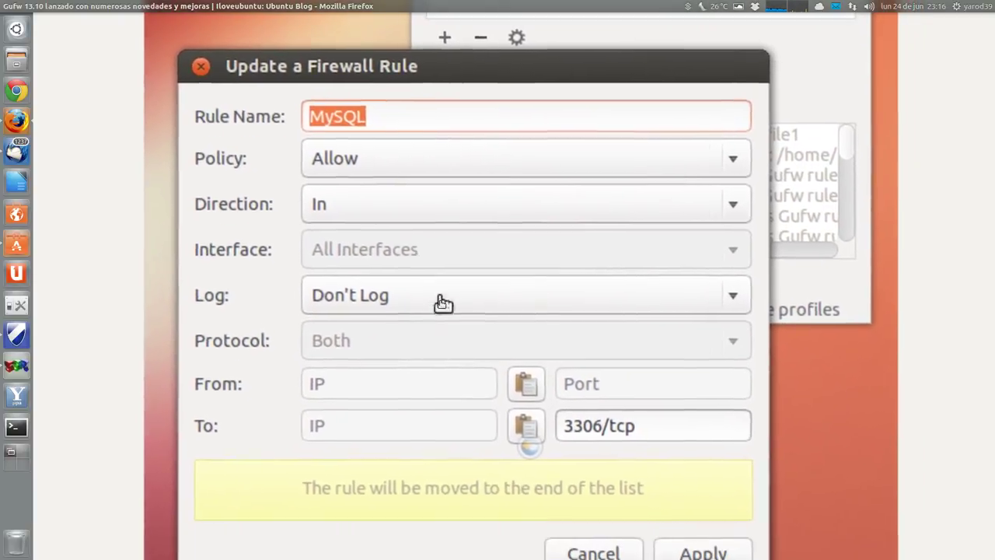
scroll(539, 413, right, 3)
scroll(549, 406, up, 12)
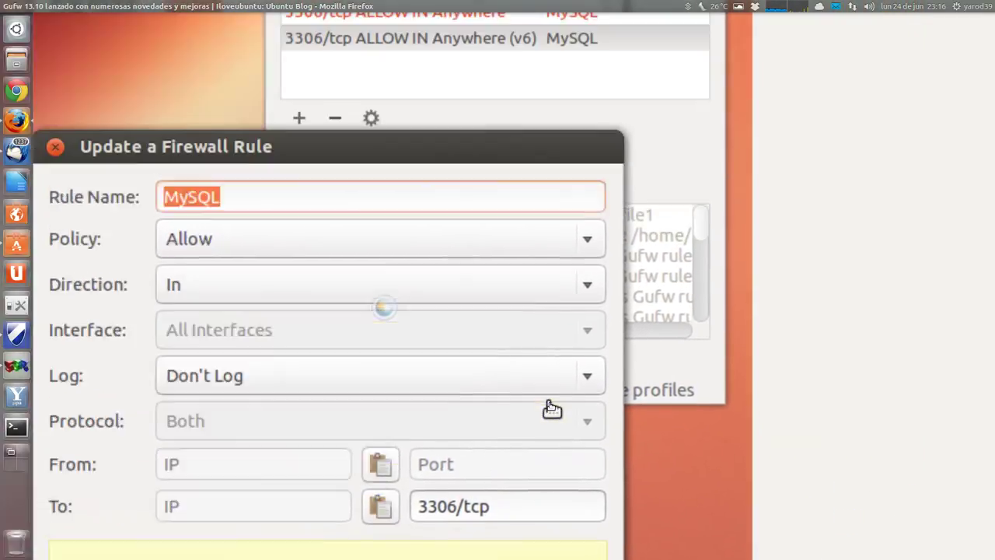
scroll(523, 365, left, 1)
scroll(519, 364, up, 2)
scroll(519, 364, left, 2)
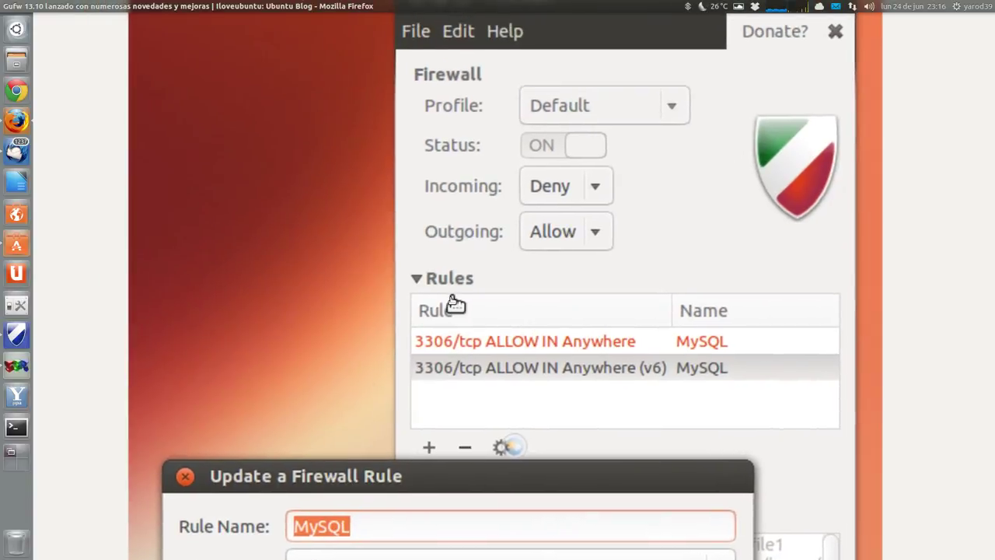
- Highlight the paragraph on importing and exporting profiles, from "Las características mencionadas" through "por Import profile )."
scroll(462, 304, down, 20)
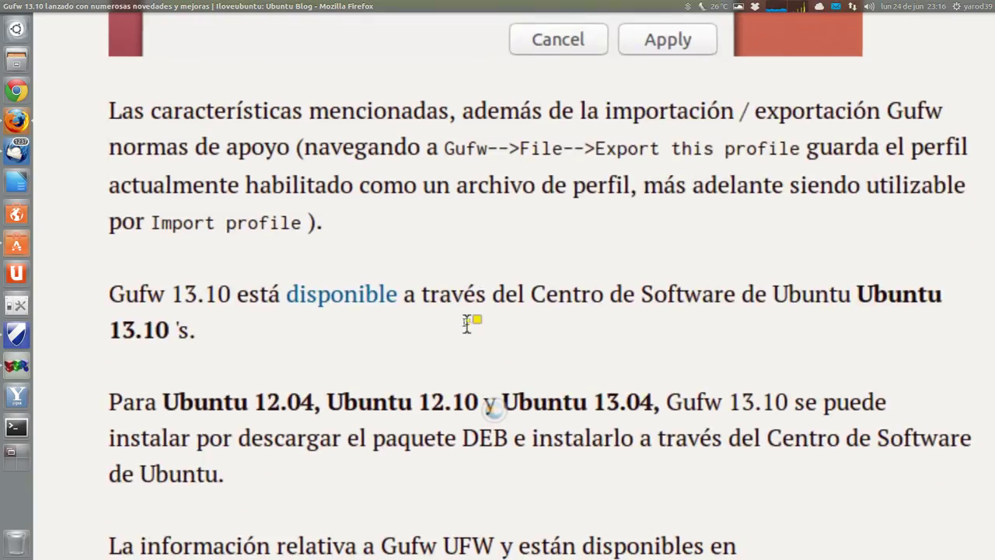
scroll(471, 327, up, 3)
scroll(467, 252, left, 1)
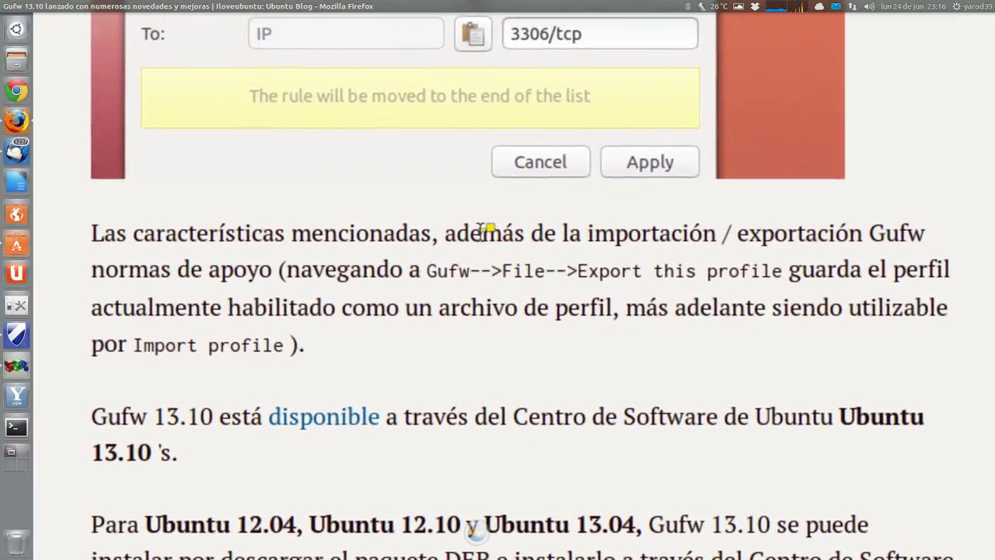
triple_click(482, 233)
scroll(482, 238, down, 2)
scroll(489, 262, right, 1)
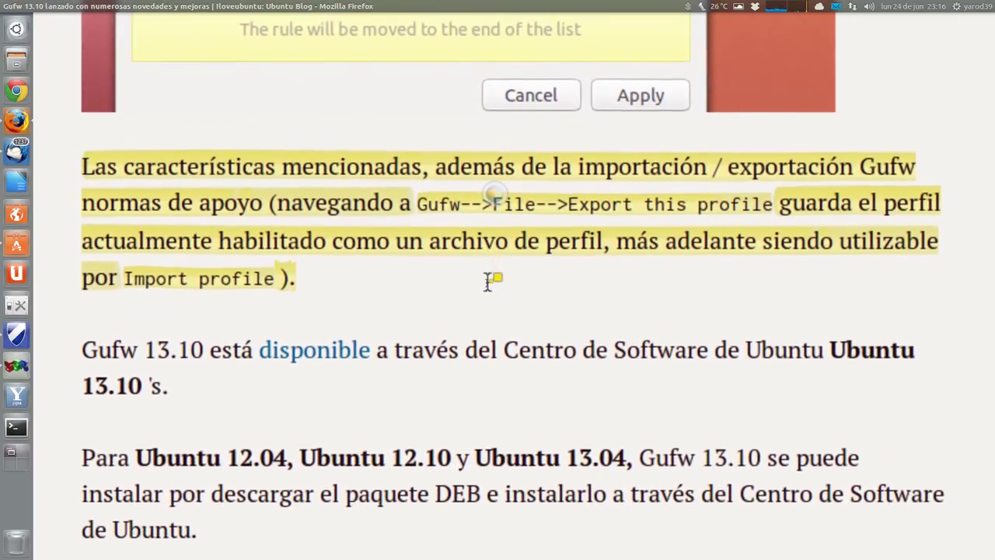
scroll(485, 283, down, 1)
scroll(485, 283, left, 1)
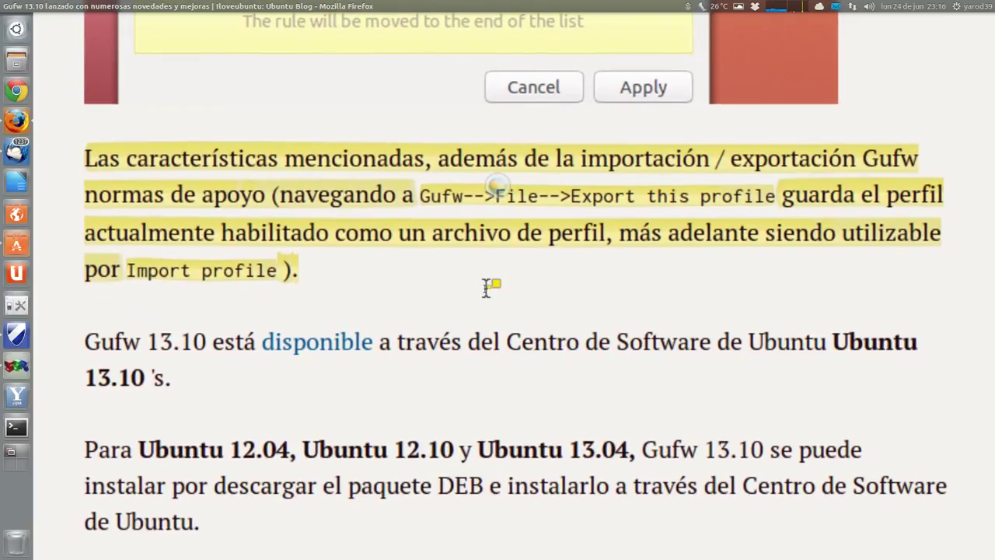
scroll(482, 283, up, 1)
scroll(482, 283, left, 1)
scroll(493, 283, right, 1)
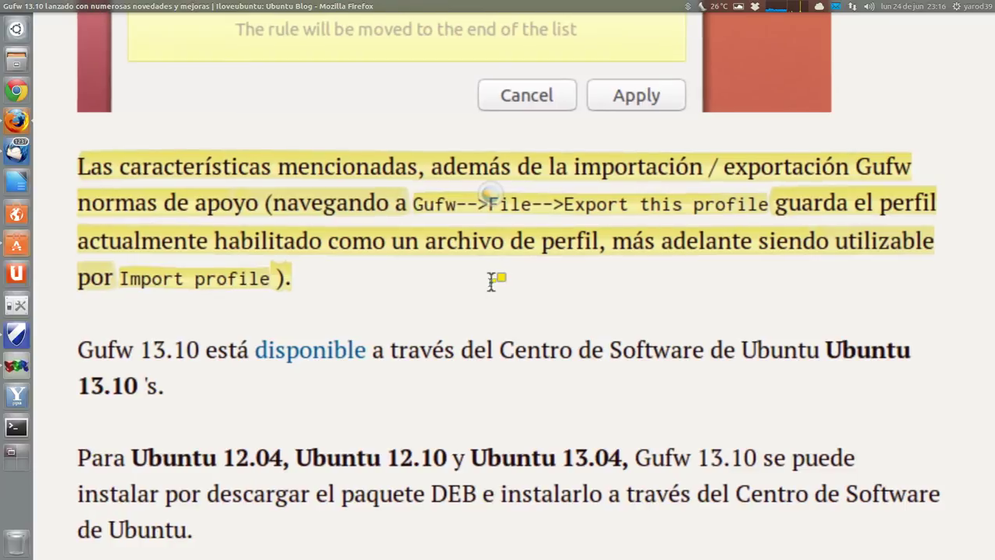
scroll(491, 281, left, 1)
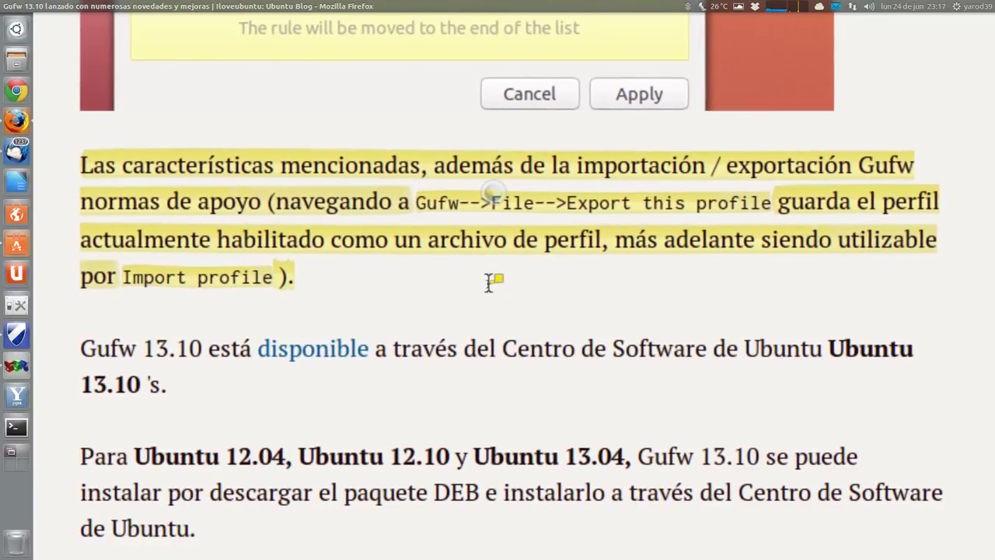
scroll(488, 281, left, 1)
scroll(488, 281, down, 1)
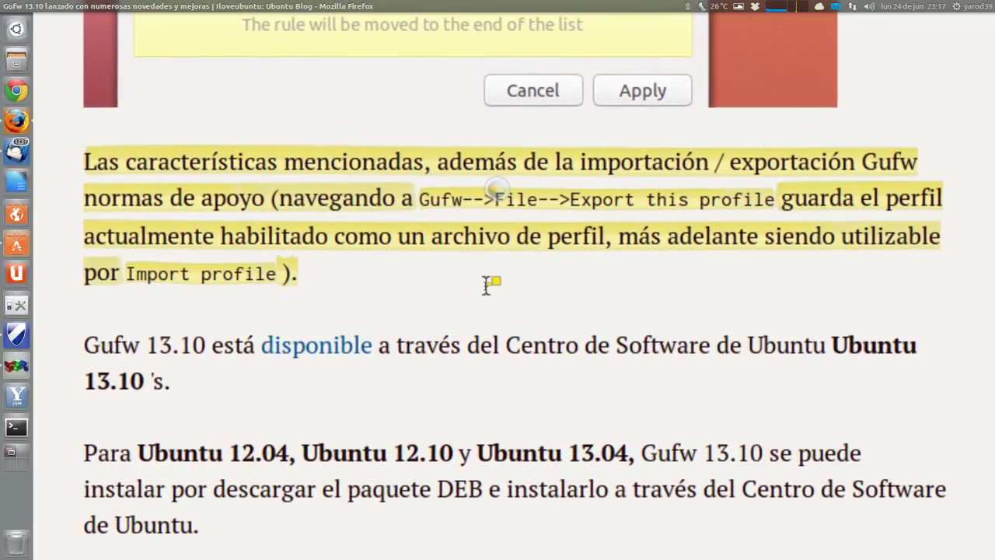
- Highlight the sentence on Ubuntu Software Center availability, from "Gufw 13.10 está disponible" through "Ubuntu 13.10 's."
scroll(487, 284, down, 1)
scroll(487, 284, right, 1)
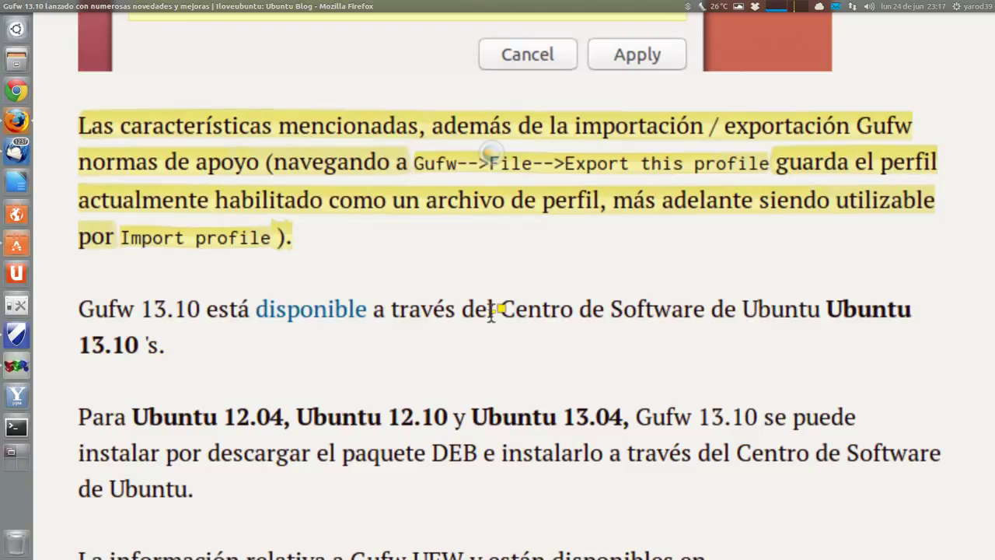
scroll(491, 311, right, 1)
scroll(491, 310, up, 1)
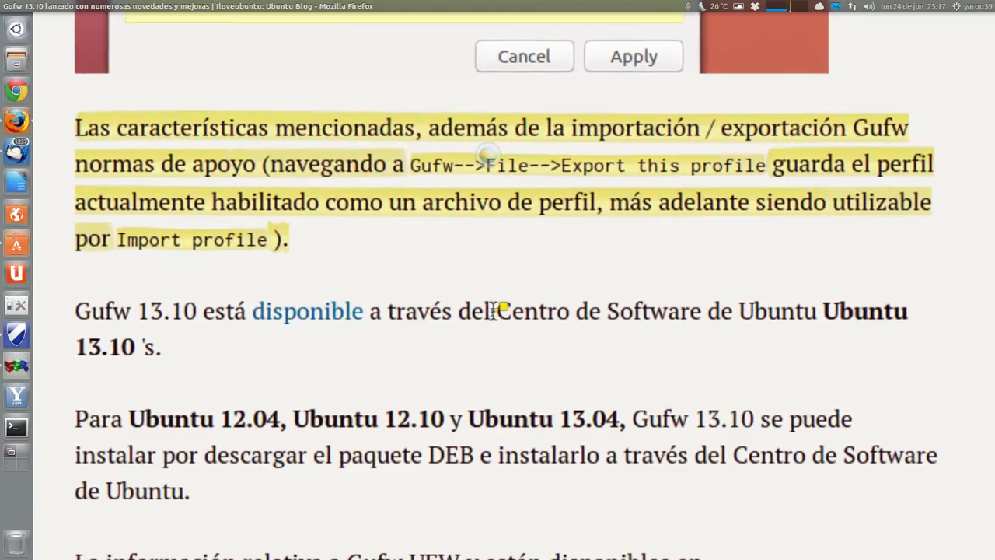
double_click(493, 310)
click(493, 311)
double_click(493, 310)
triple_click(493, 310)
scroll(489, 317, down, 1)
scroll(489, 317, left, 1)
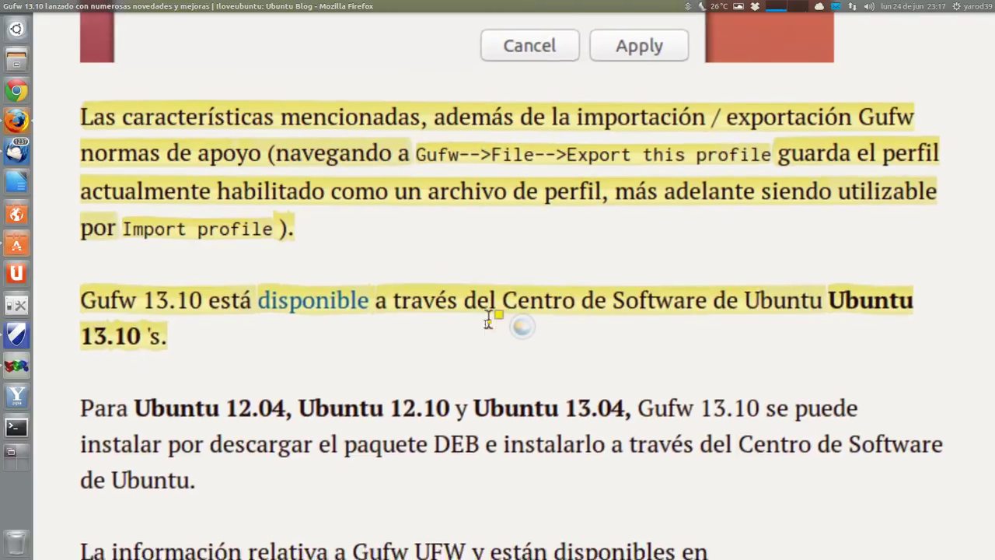
scroll(481, 334, down, 2)
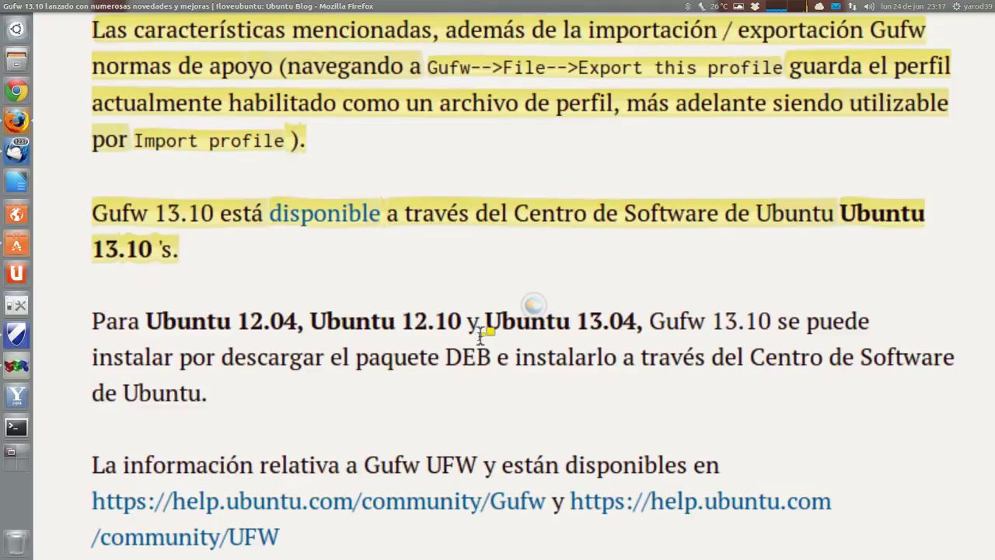
- Highlight the paragraph on installing the DEB package, from "Para Ubuntu 12.04, Ubuntu 12.10" through "Centro de Software de Ubuntu."
scroll(477, 329, left, 4)
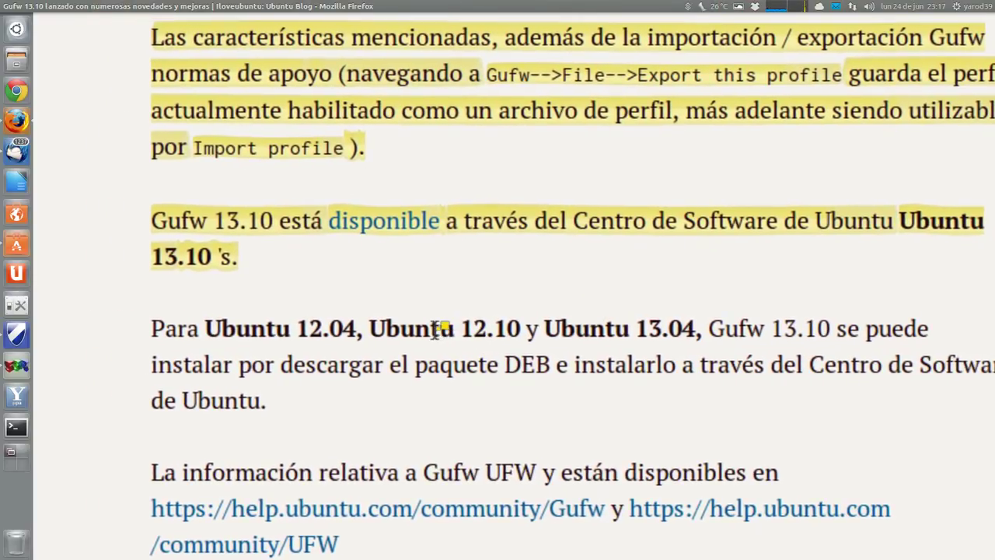
triple_click(437, 329)
scroll(466, 330, right, 5)
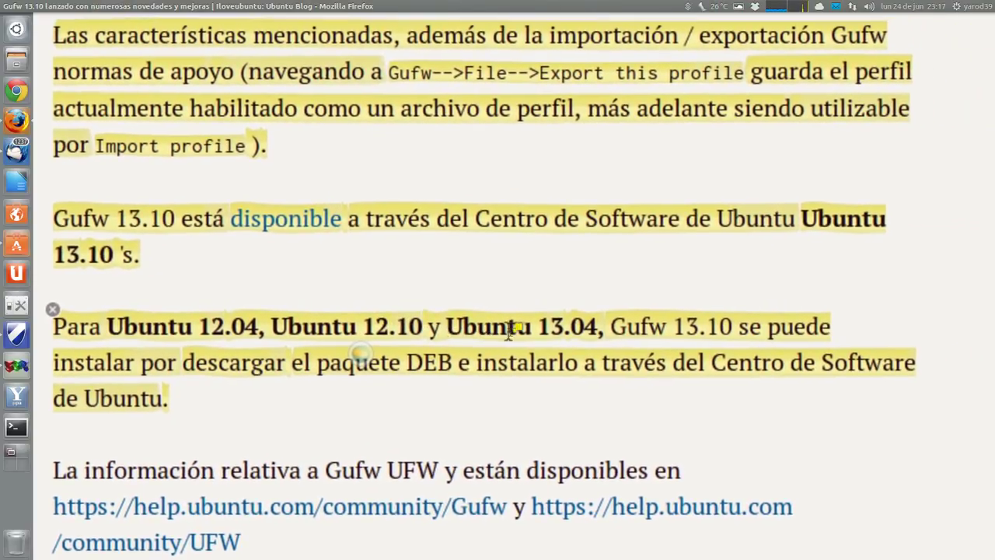
- Read the closing paragraphs on installing Gufw 13.10 in older Ubuntu releases and the Gufw and UFW help links
scroll(511, 342, down, 1)
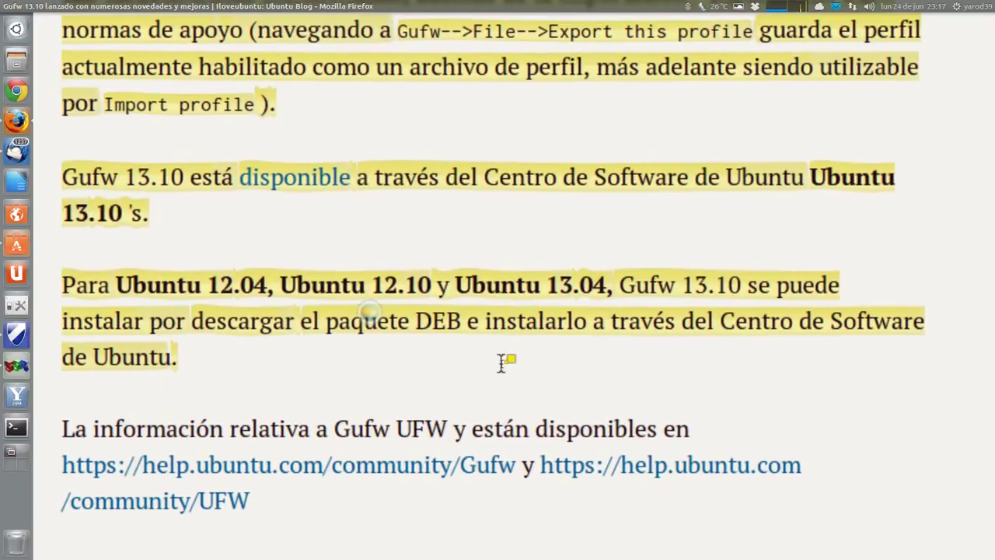
scroll(493, 364, left, 1)
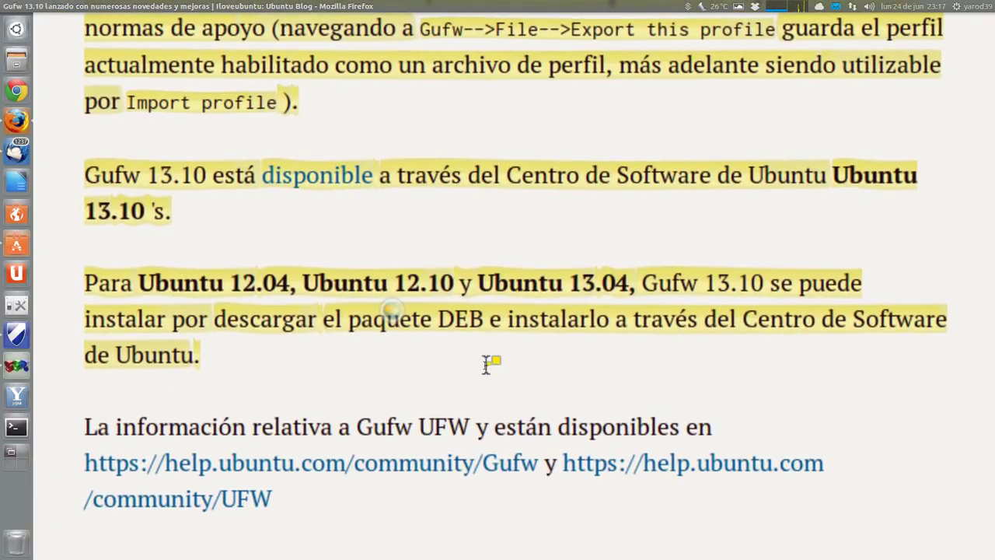
scroll(486, 364, up, 1)
scroll(497, 342, right, 1)
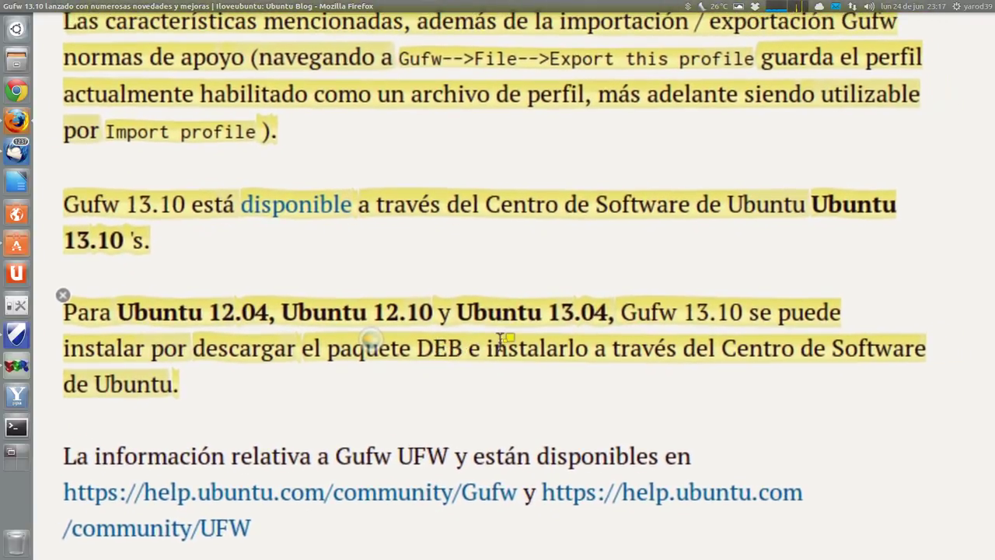
scroll(502, 346, down, 1)
scroll(498, 355, left, 1)
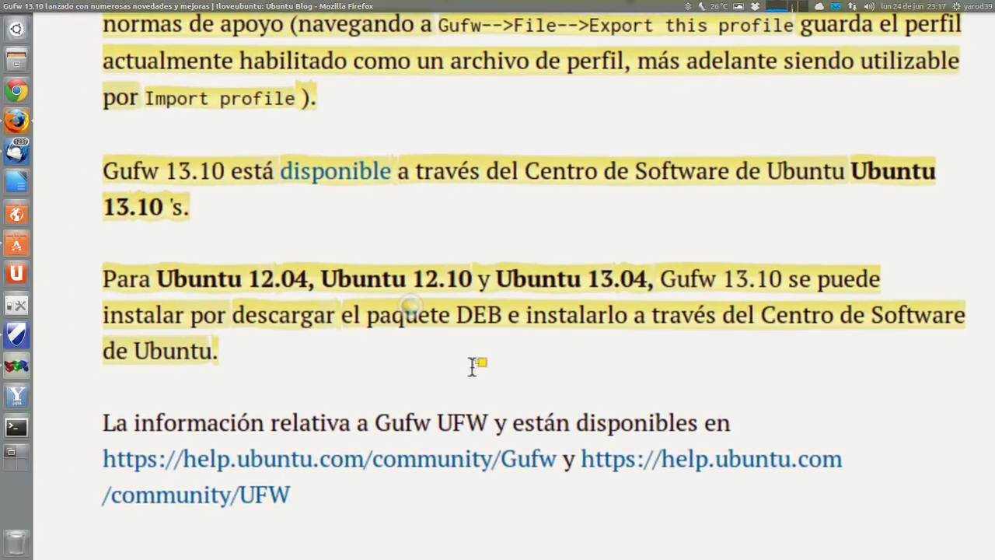
scroll(472, 366, up, 1)
scroll(482, 354, right, 1)
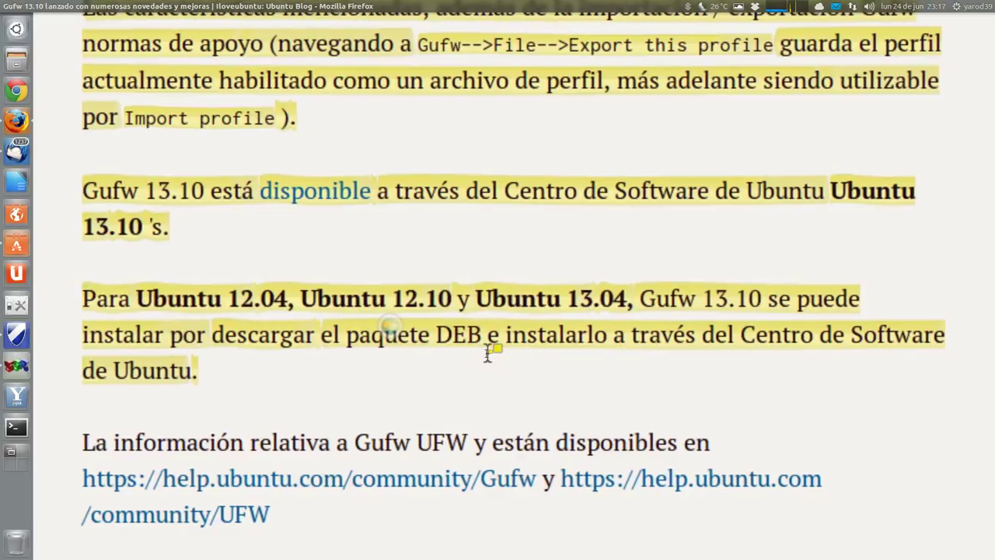
scroll(489, 352, up, 1)
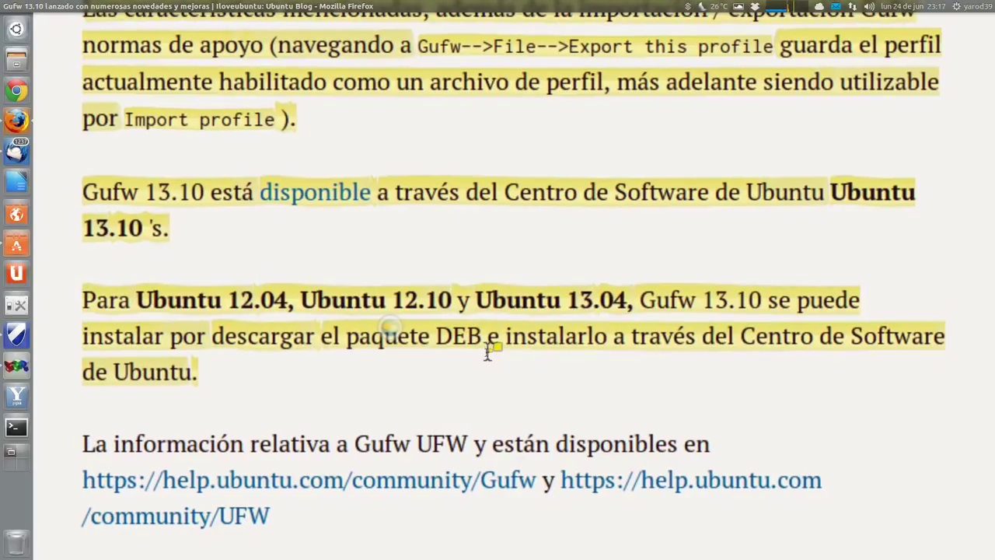
scroll(489, 352, down, 2)
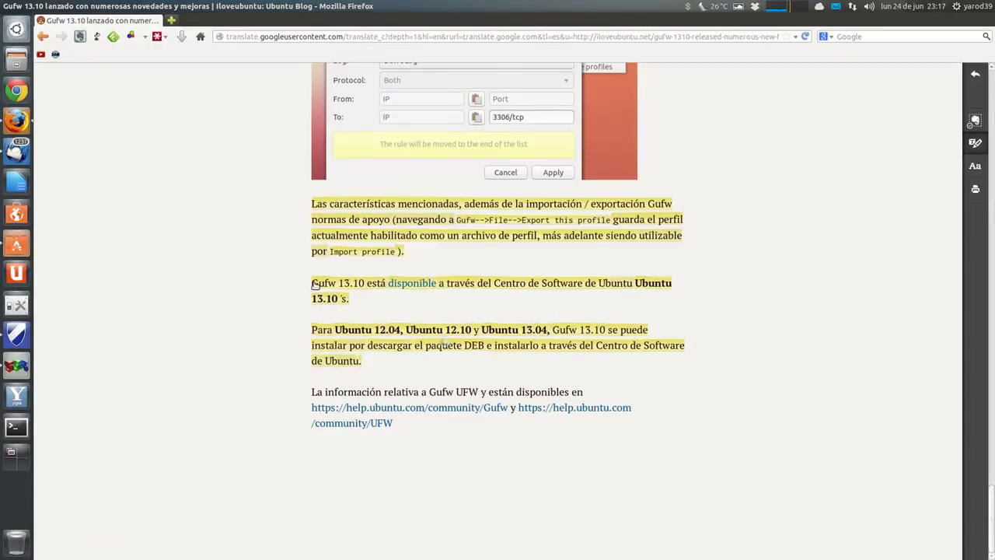
- Review the highlighted article backwards from its closing paragraphs to the title "Gufw 13.10 lanzado con numerosas novedades y mejoras"
scroll(314, 285, up, 3)
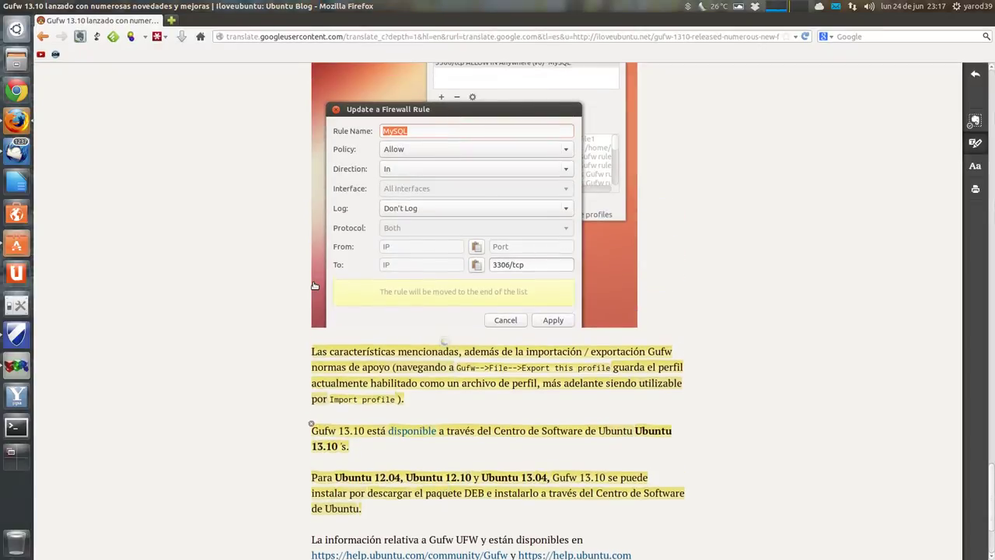
scroll(314, 286, up, 4)
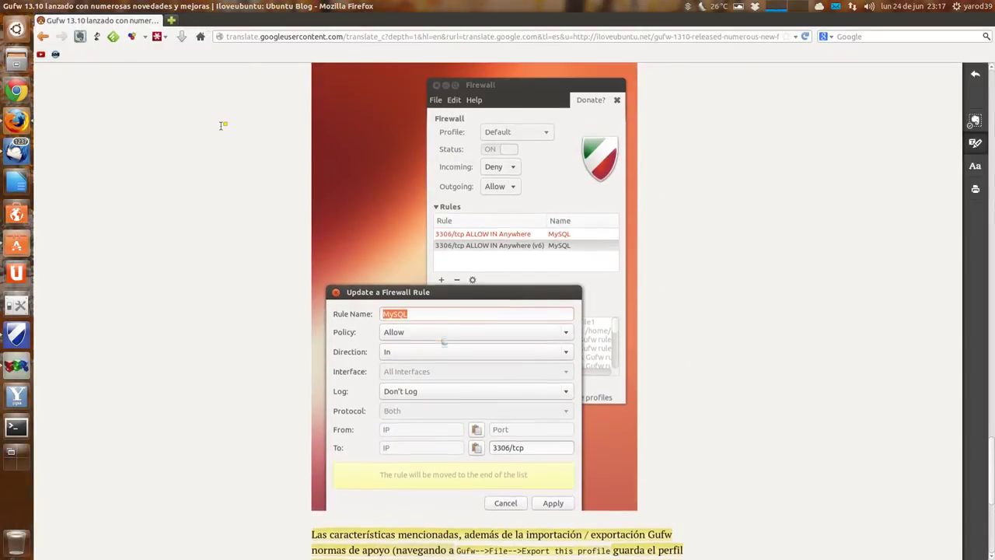
scroll(221, 126, up, 15)
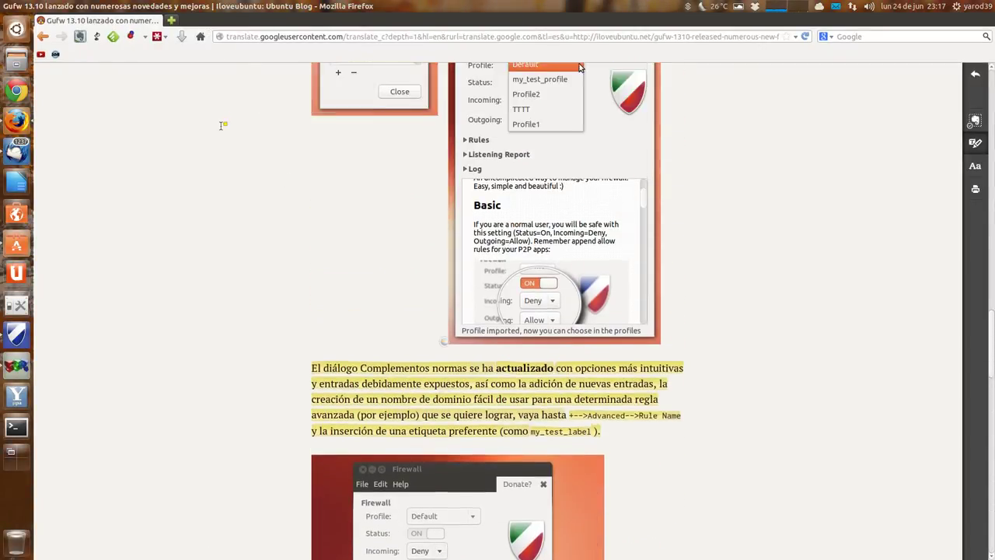
scroll(222, 125, up, 15)
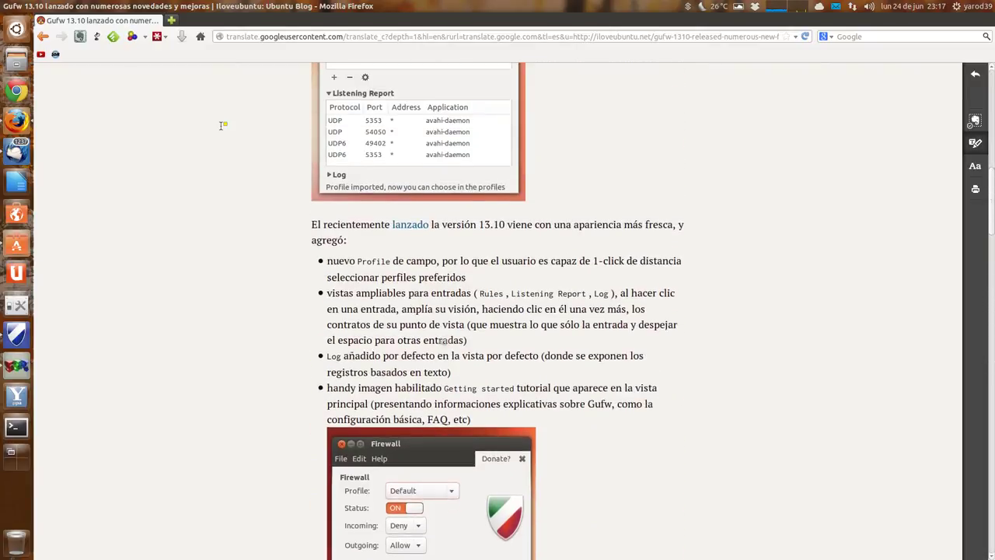
scroll(223, 124, up, 7)
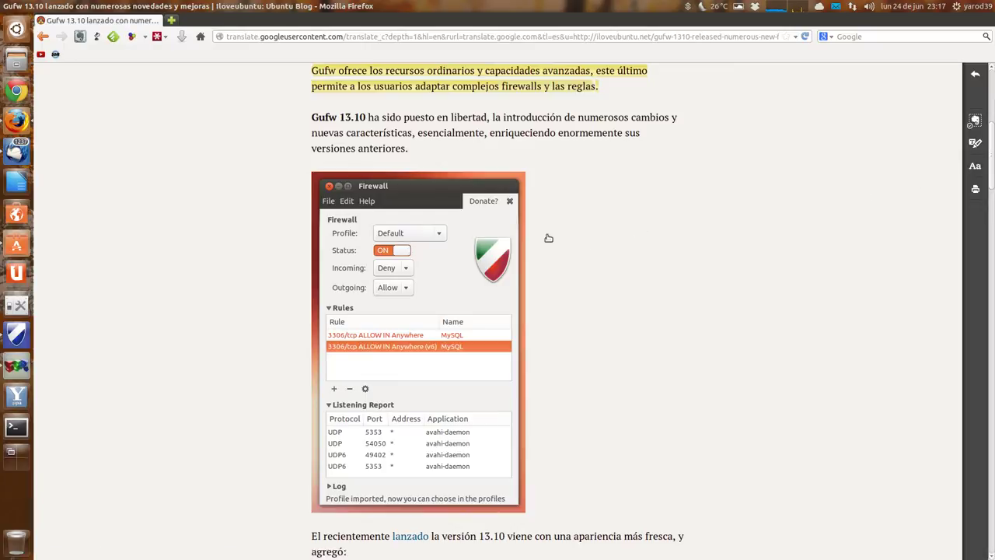
scroll(252, 161, up, 7)
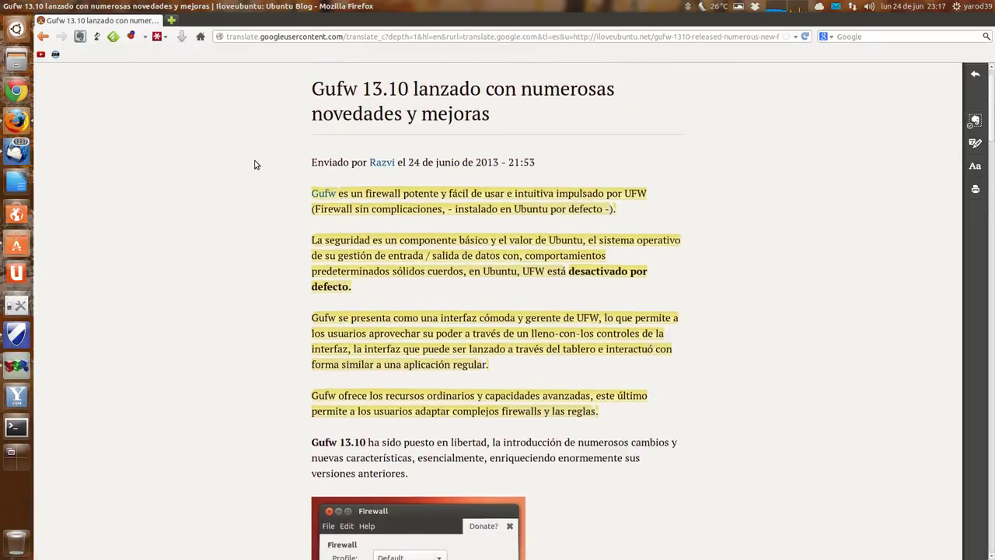
scroll(255, 164, up, 1)
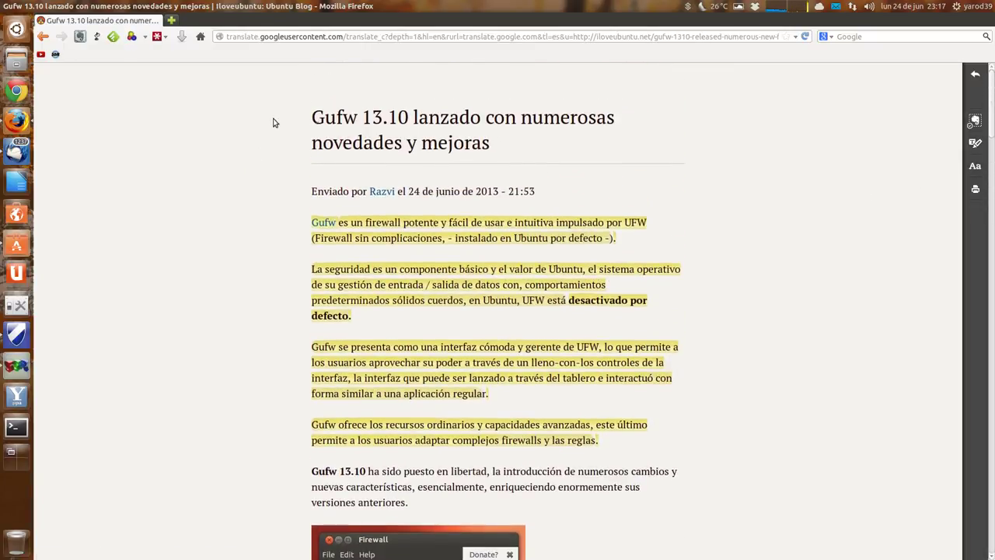
- Switch to the Gufw Firewall window and go back through its built-in guide to the Getting started heading
click(21, 337)
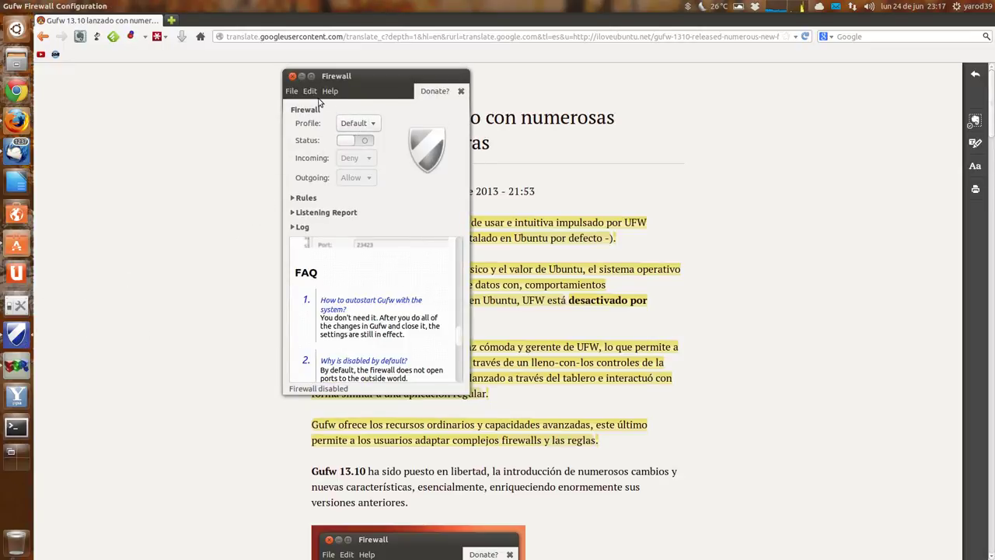
scroll(380, 289, up, 5)
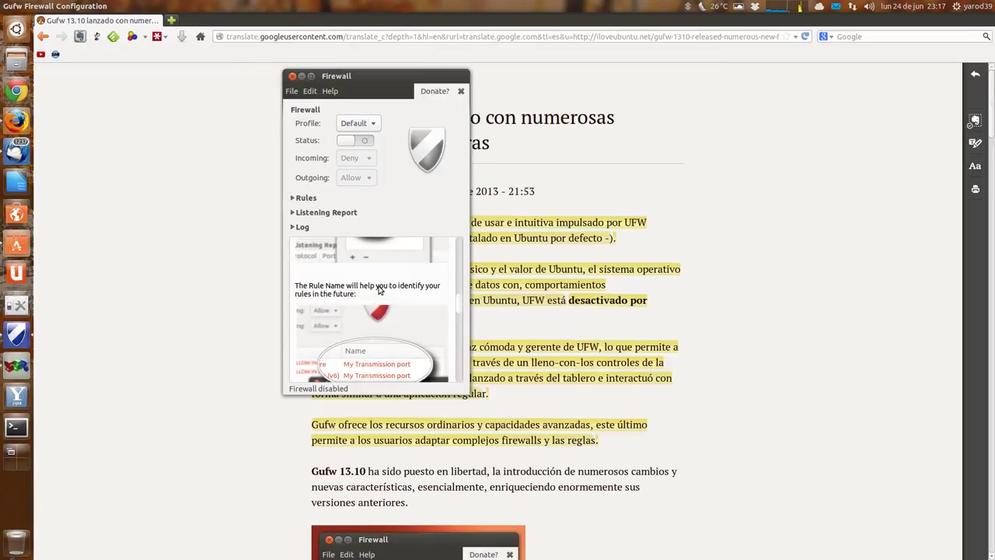
scroll(380, 289, up, 6)
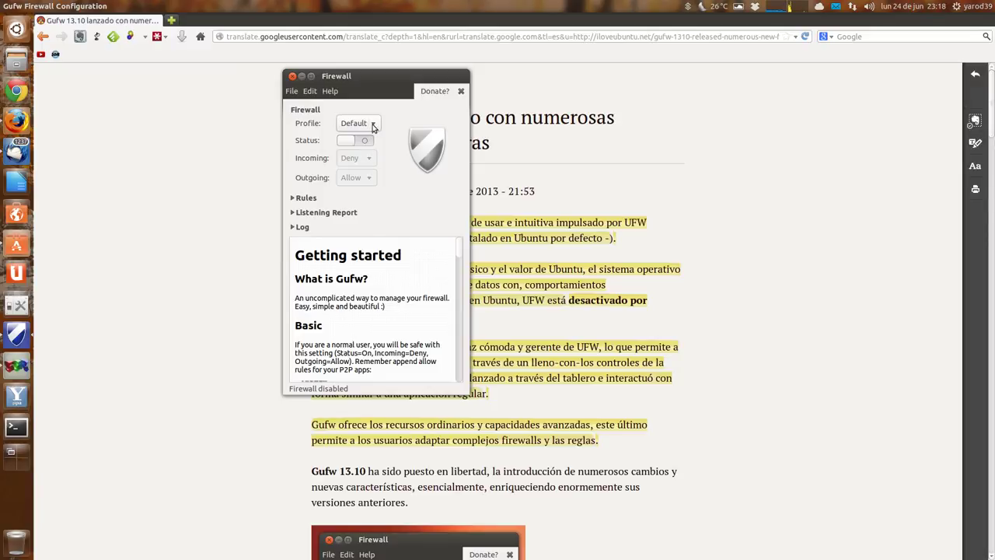
- Expand and collapse the firewall's Rules, Listening Report and Log sections one after another to view their contents
click(292, 199)
click(293, 199)
key(space)
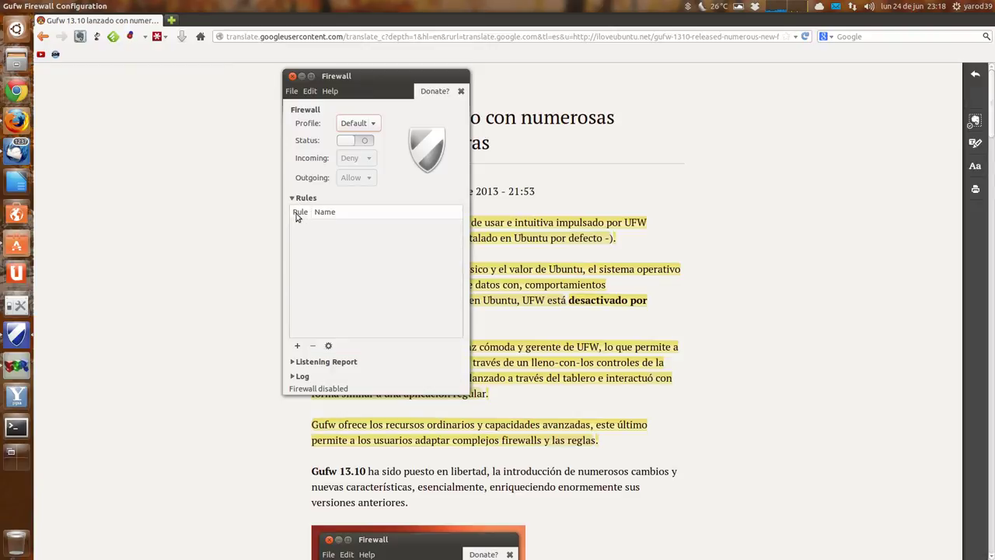
click(298, 201)
click(302, 215)
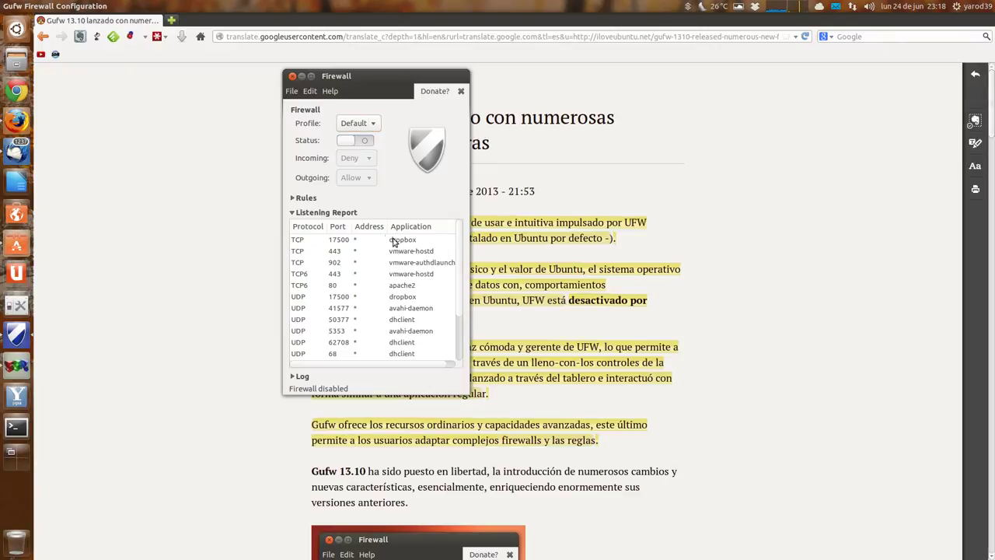
click(294, 214)
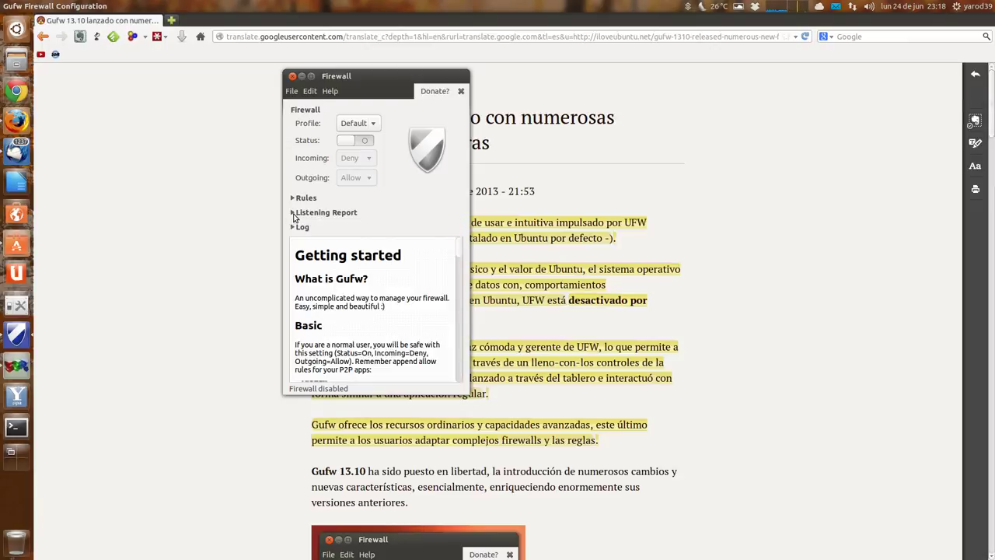
click(294, 227)
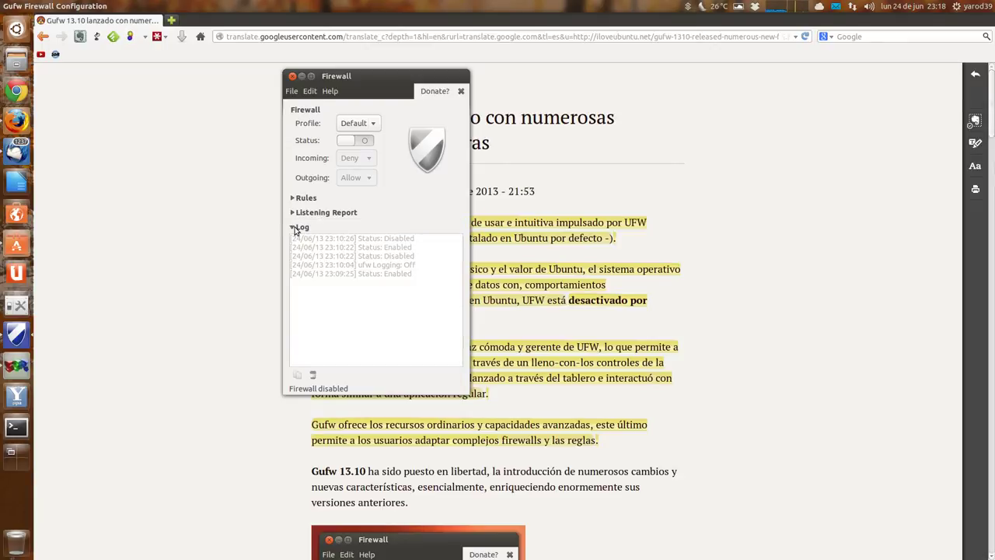
click(295, 228)
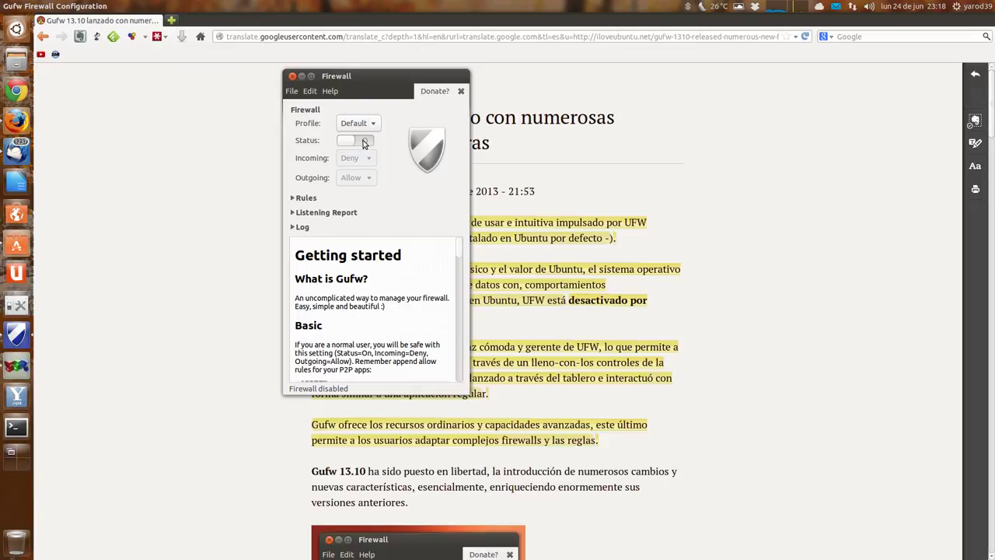
- Close the Gufw Firewall, Firefox and Ubuntu Software Center windows to return to an empty desktop
click(292, 76)
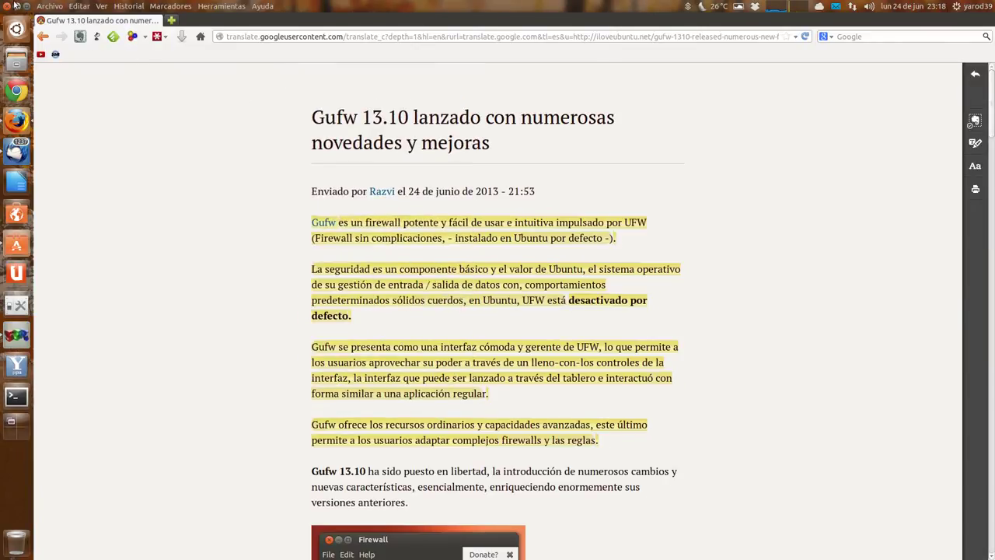
click(7, 5)
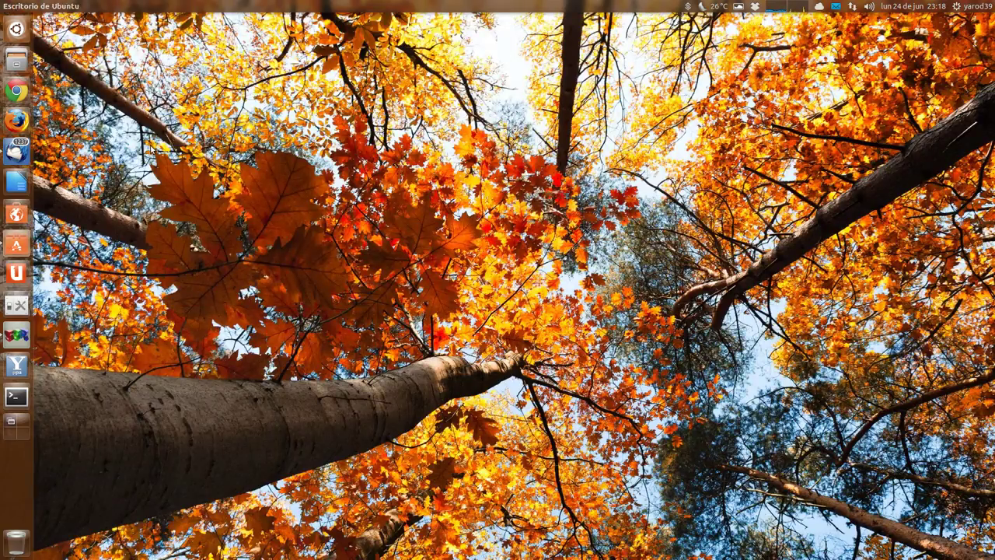
click(21, 247)
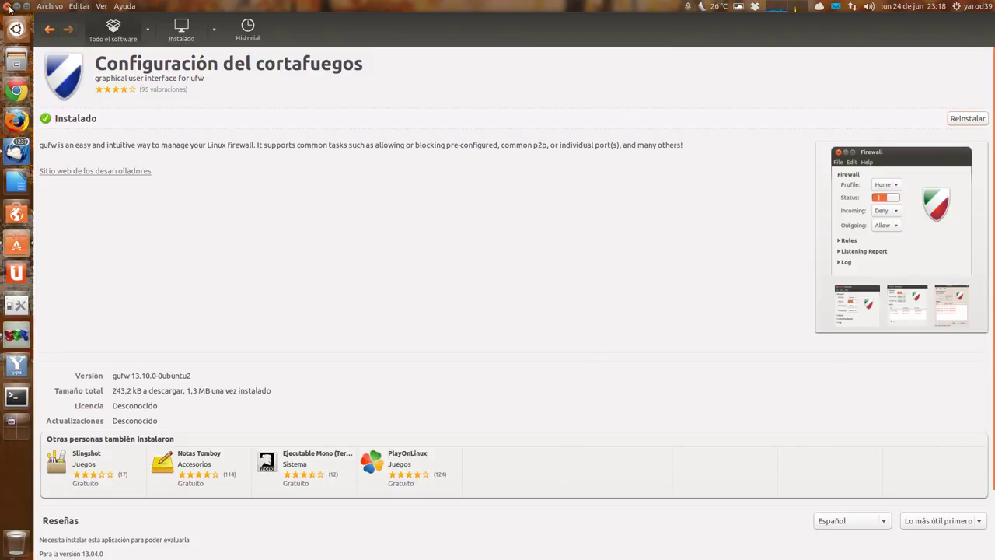
click(7, 7)
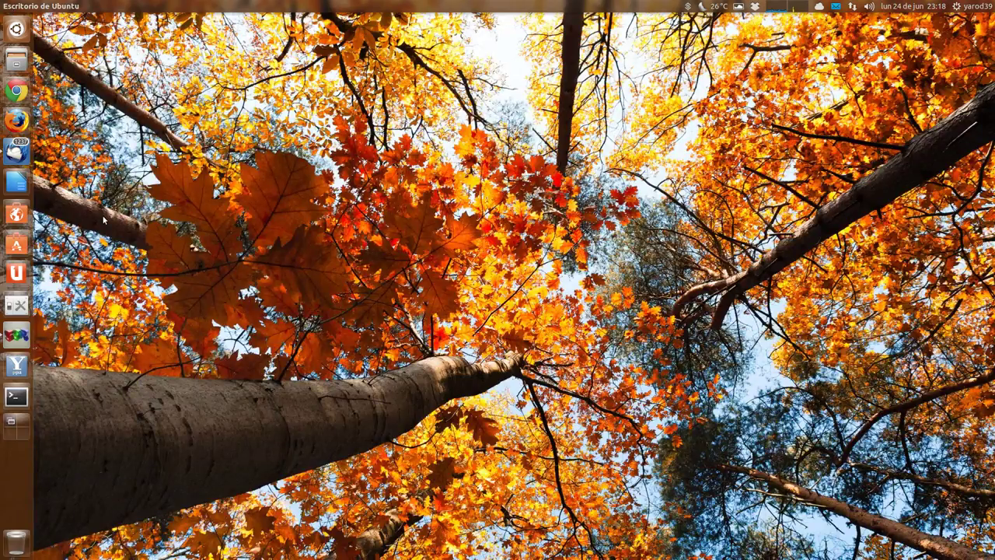